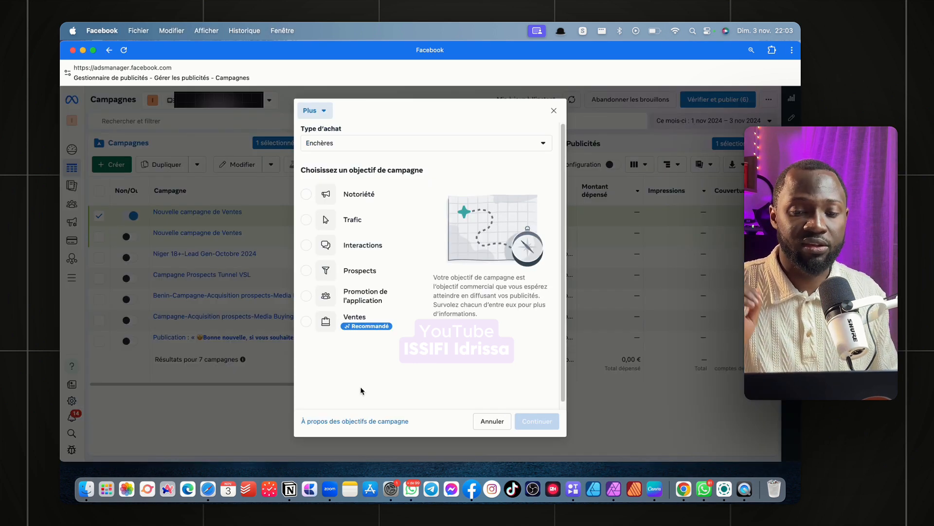
Create a campaign with the Ventes objective and the manual sales campaign configuration
left_click(306, 321)
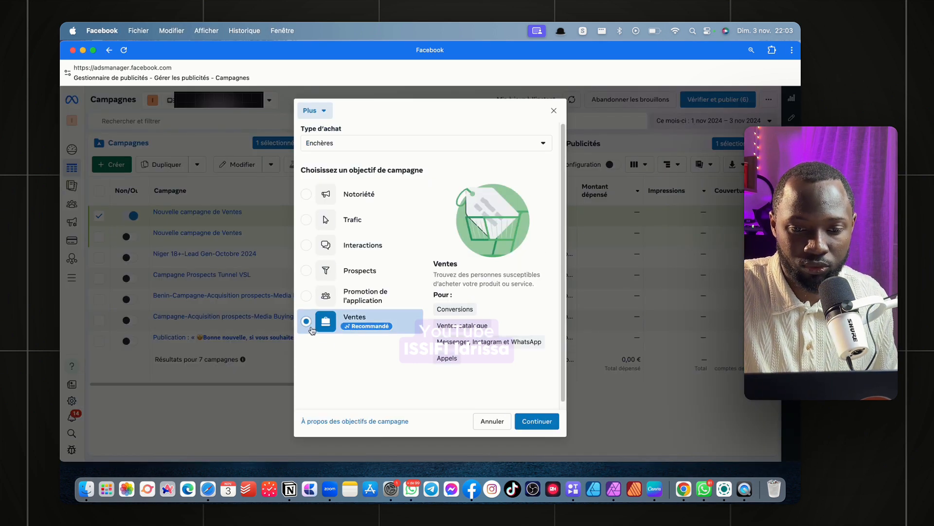
left_click(538, 421)
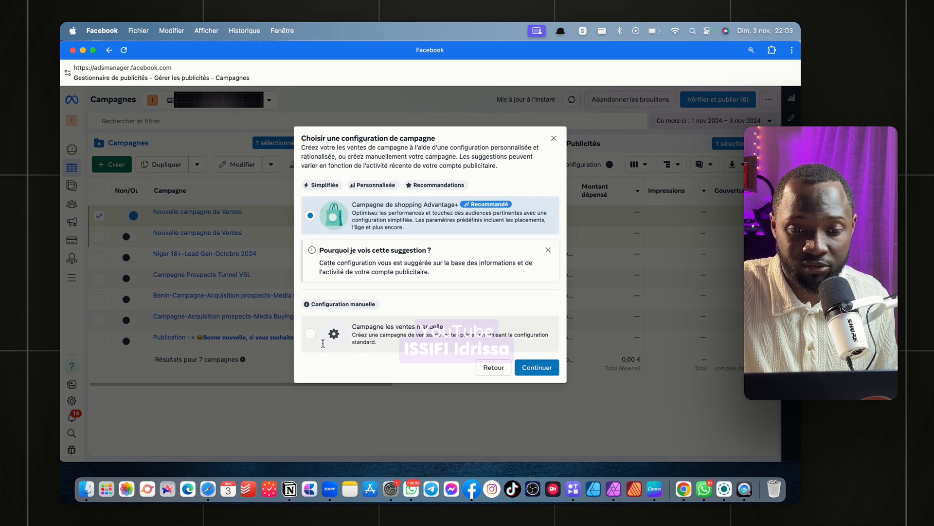
left_click(310, 334)
left_click(541, 368)
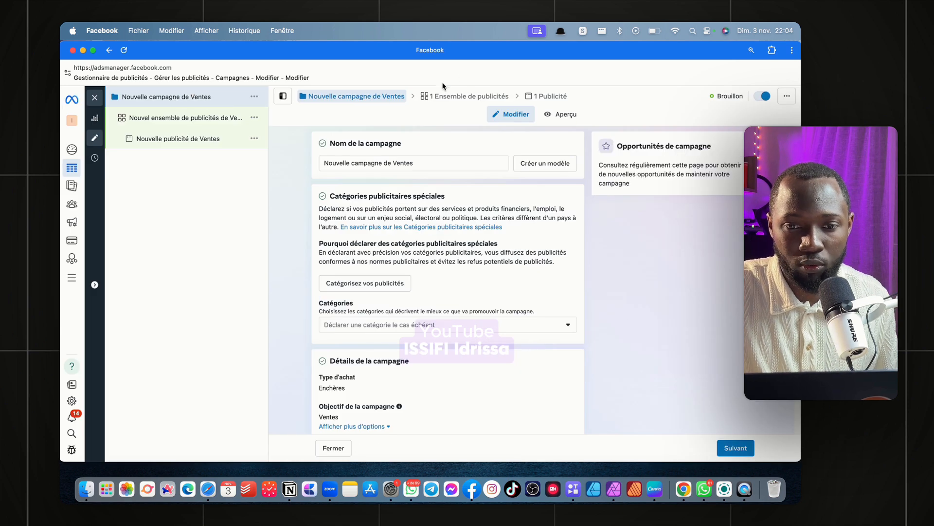
Open the new ad set and remove France from the included locations in its audience controls
left_click(444, 98)
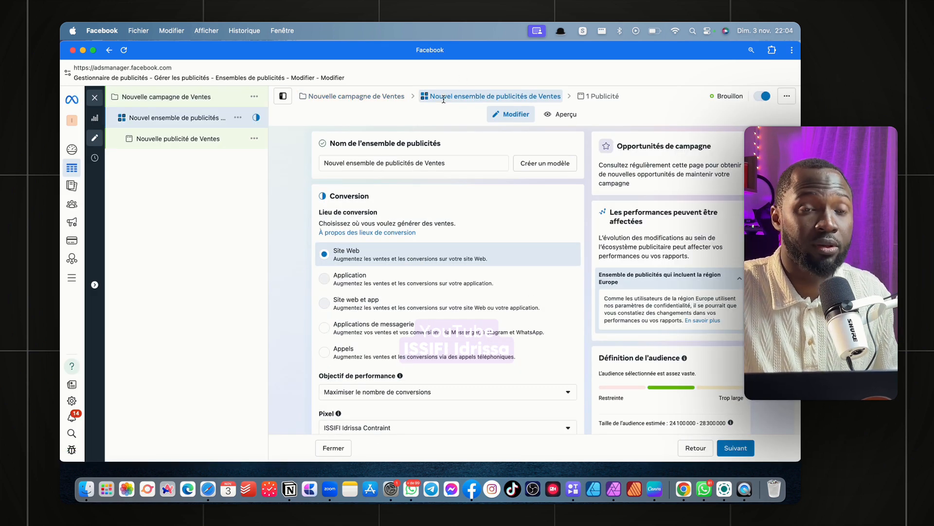
scroll(371, 241, "down", 10)
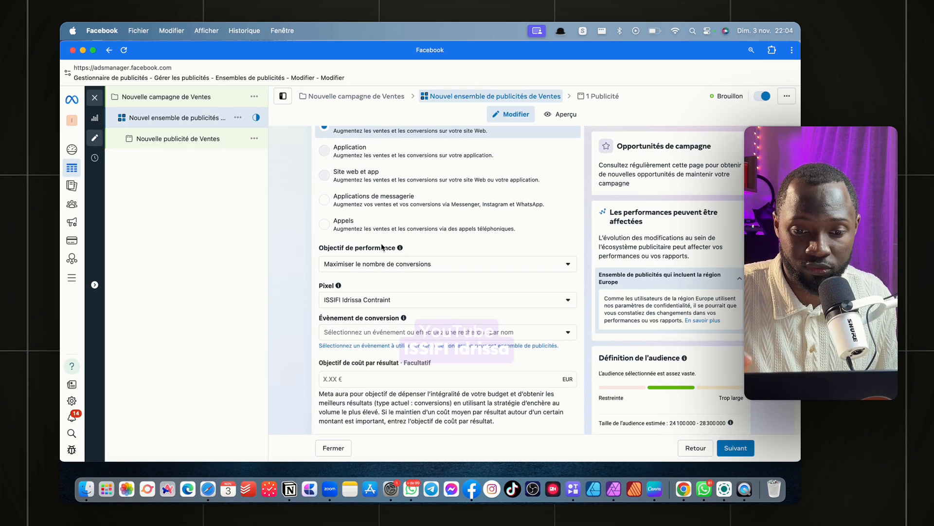
scroll(383, 246, "down", 5)
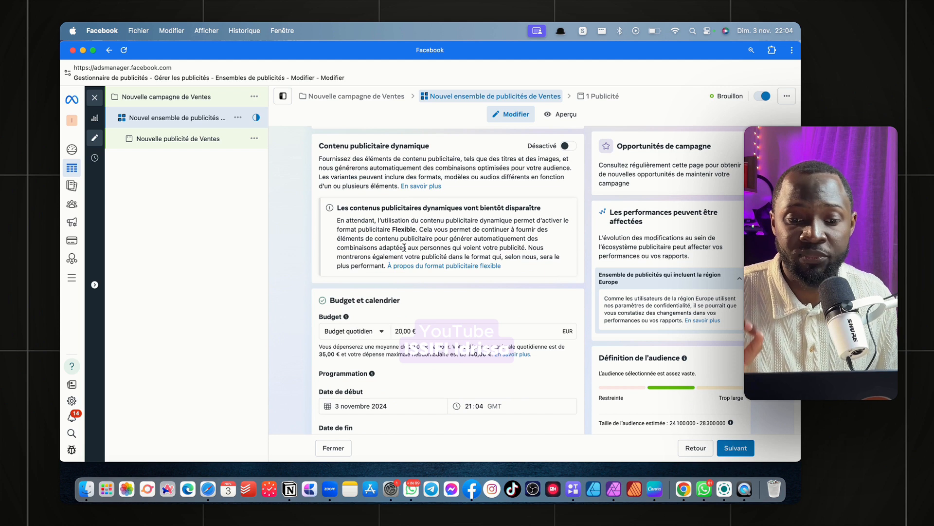
scroll(404, 247, "down", 12)
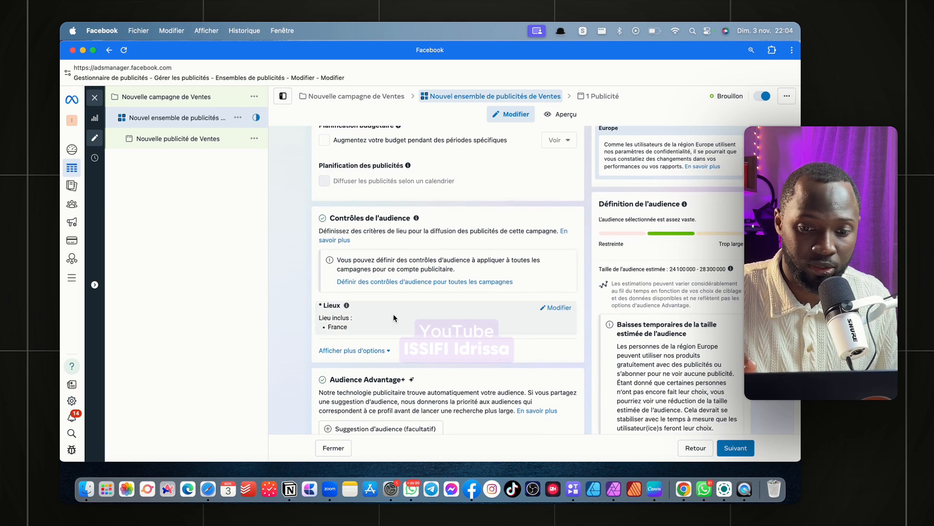
left_click(362, 351)
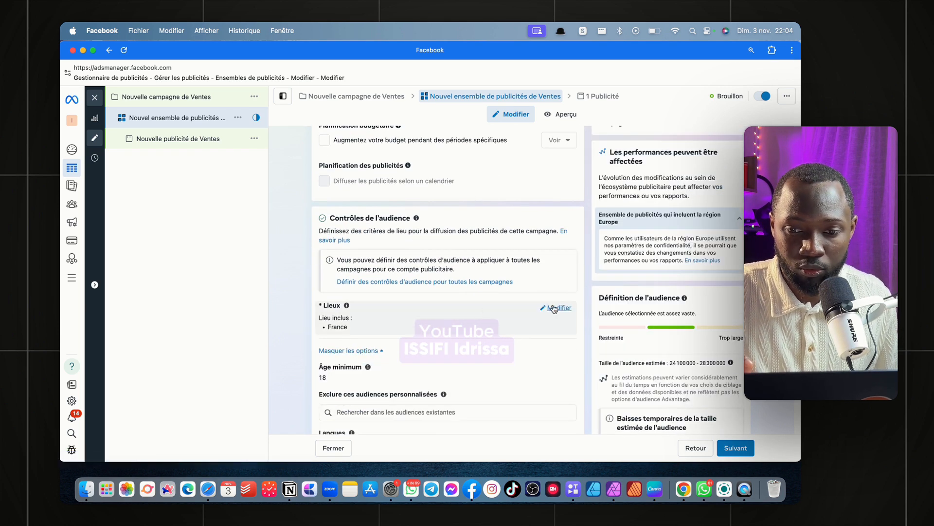
left_click(554, 308)
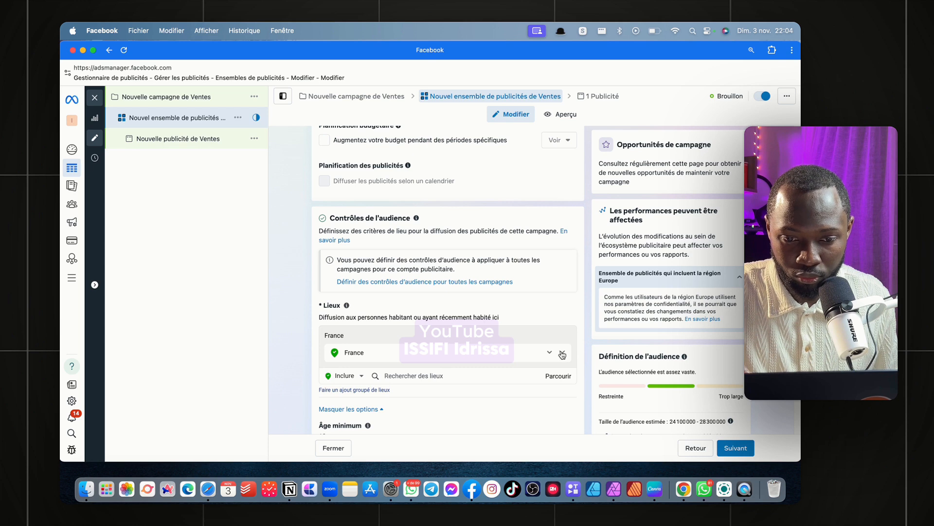
left_click(562, 354)
Add the Dakar, Sénégal region as an included location for the audience
left_click(437, 366)
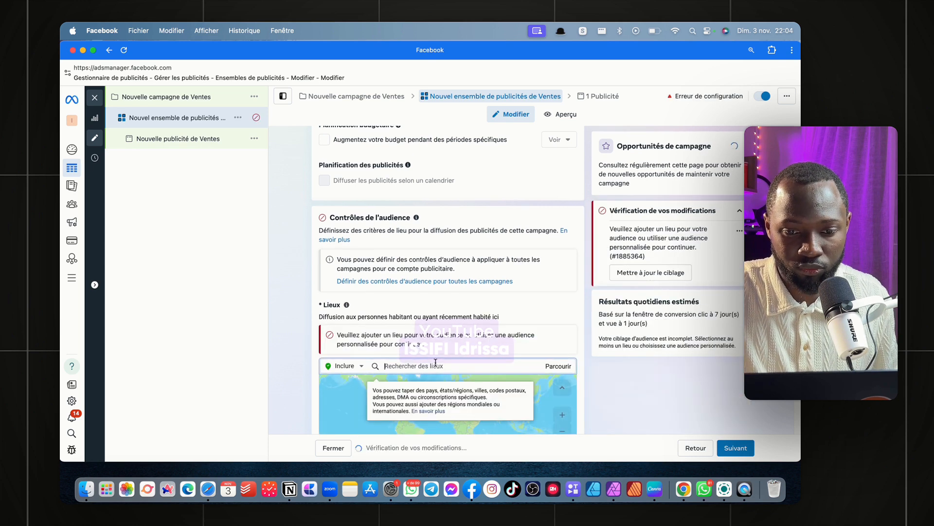
scroll(437, 357, "down", 3)
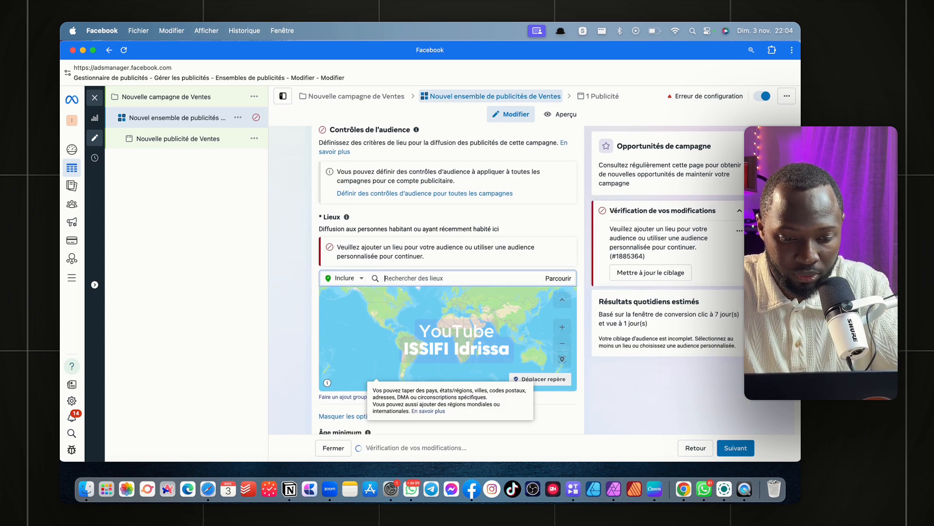
type("DAKAR")
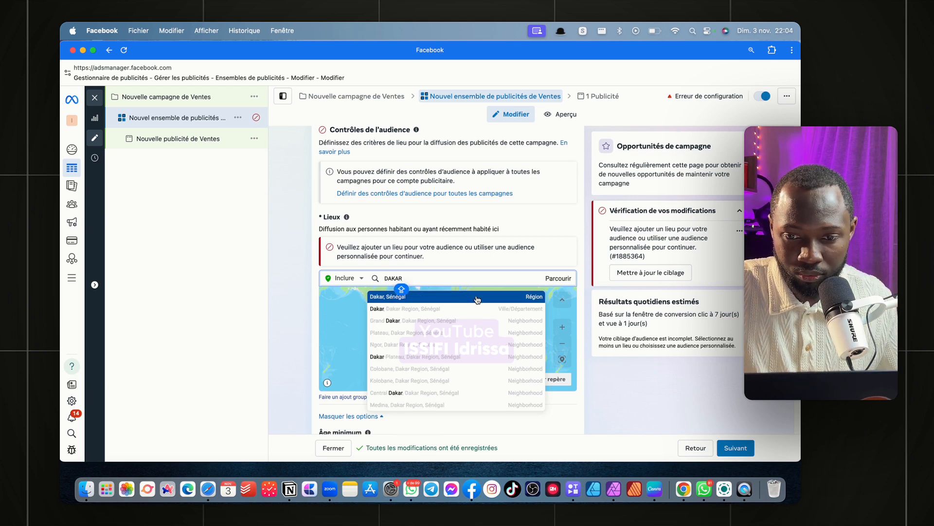
left_click(477, 297)
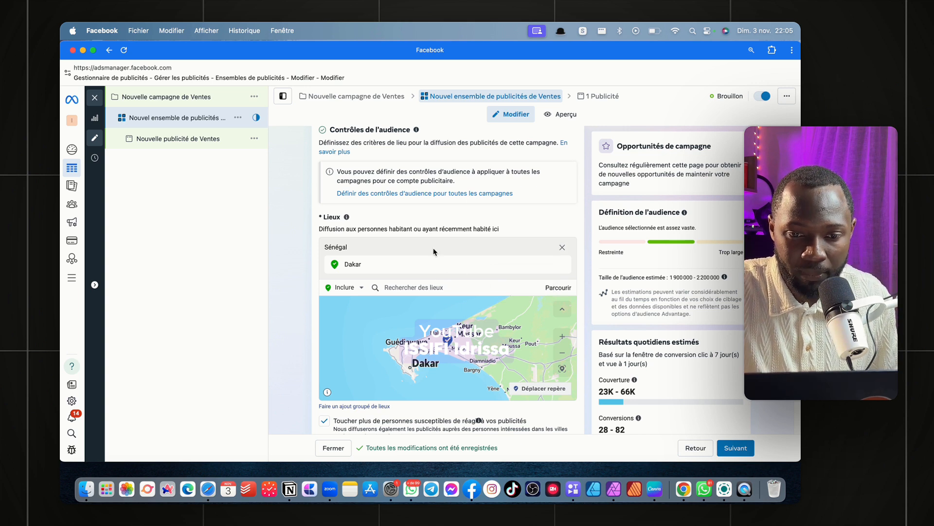
Examine the Dakar area on the location map and the minimum age and other additional audience control options
scroll(434, 248, "down", 1)
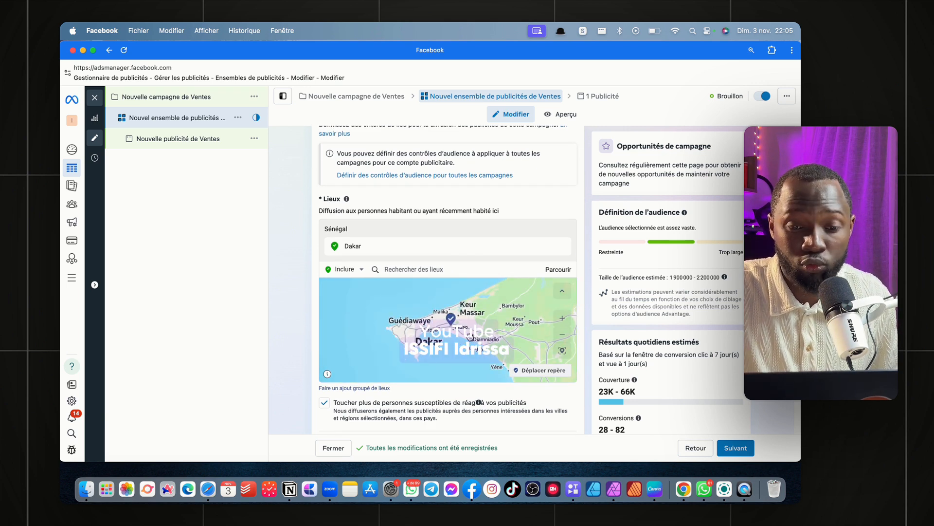
left_click_drag(441, 349, 440, 336)
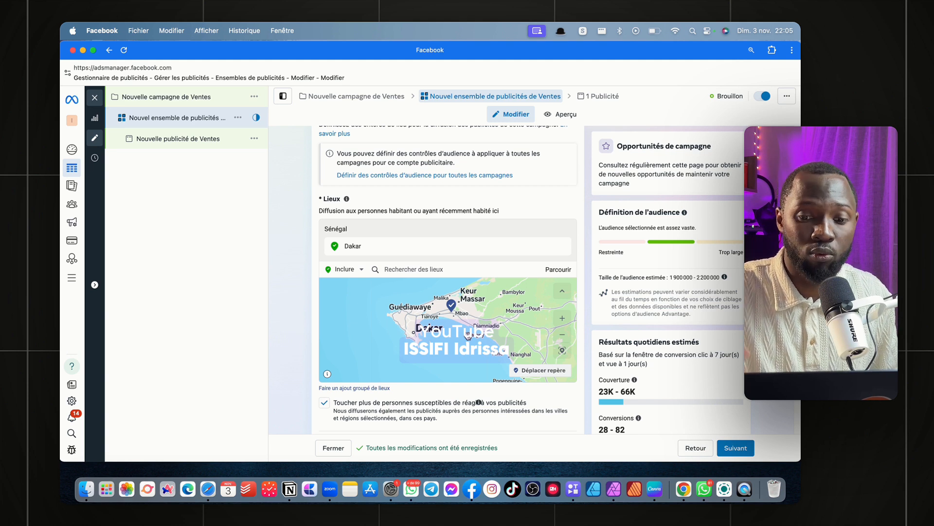
scroll(466, 335, "up", 3)
scroll(472, 337, "down", 3)
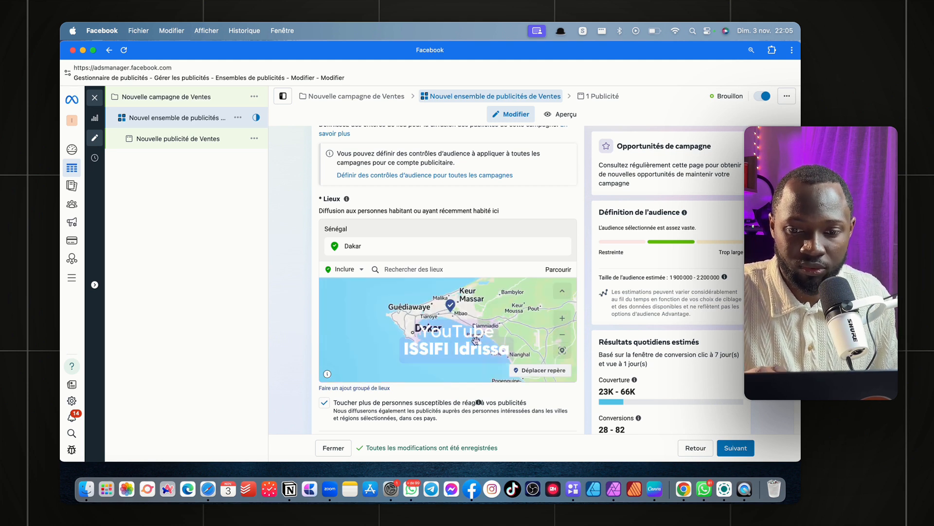
scroll(521, 334, "down", 5)
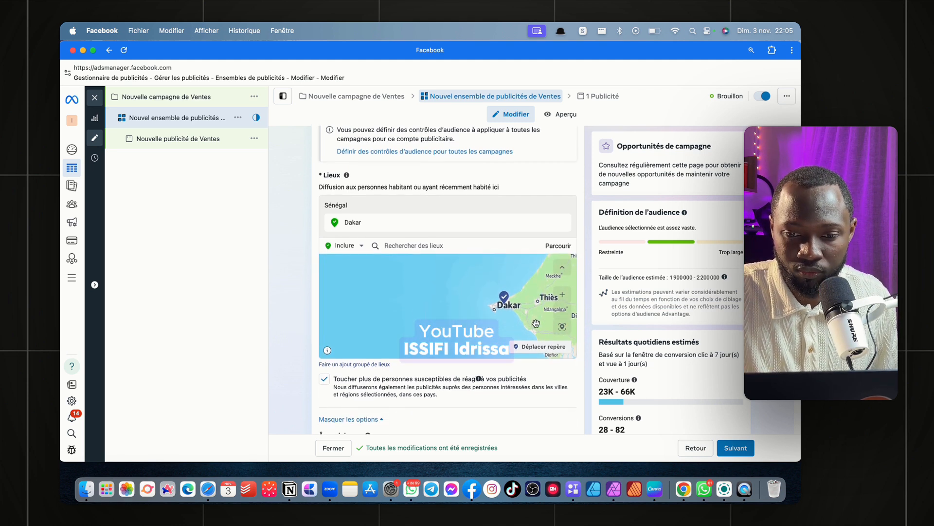
scroll(583, 354, "down", 5)
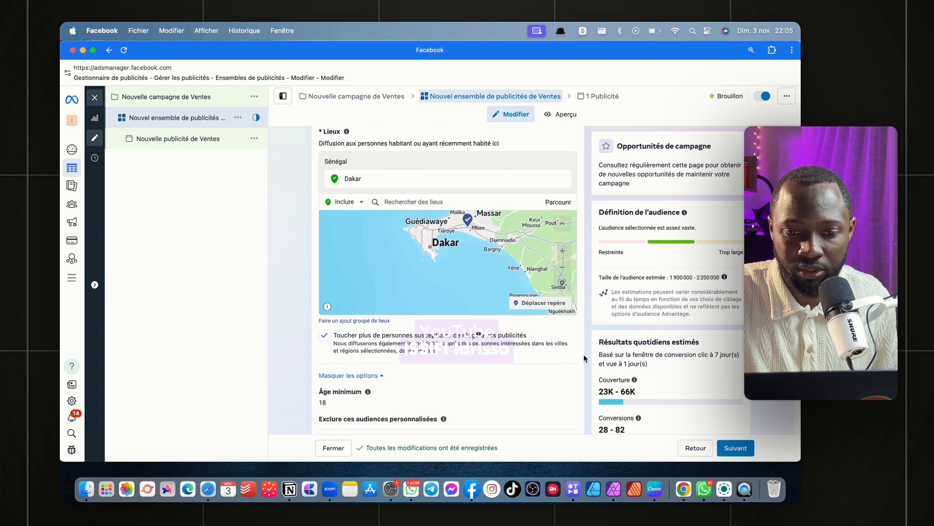
scroll(552, 356, "down", 2)
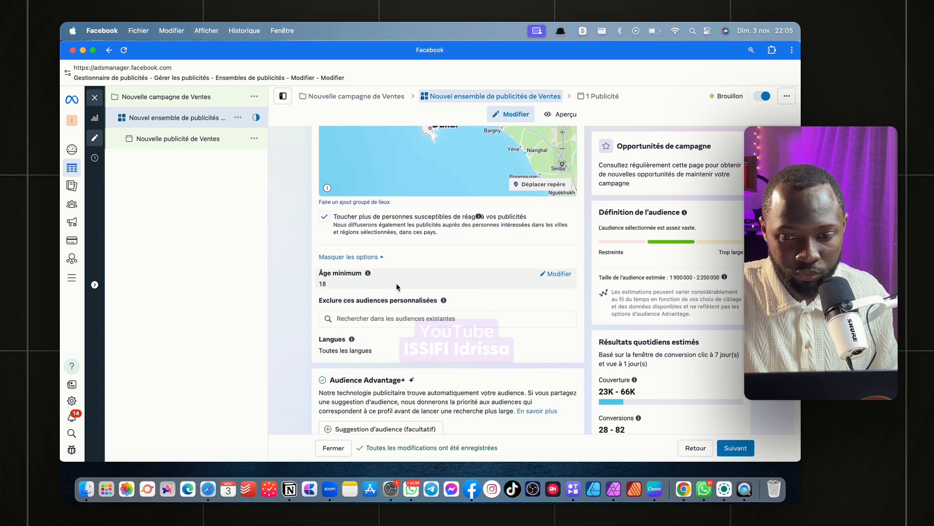
left_click(539, 276)
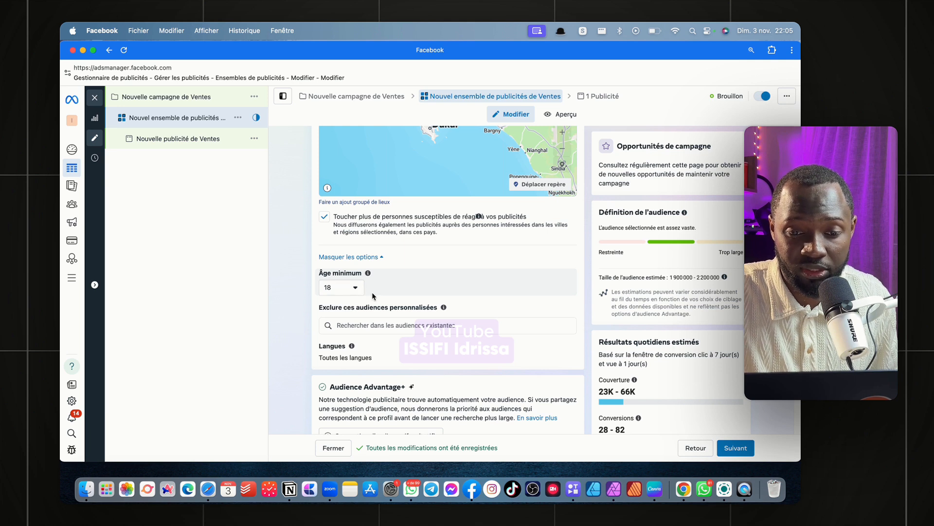
scroll(387, 299, "down", 1)
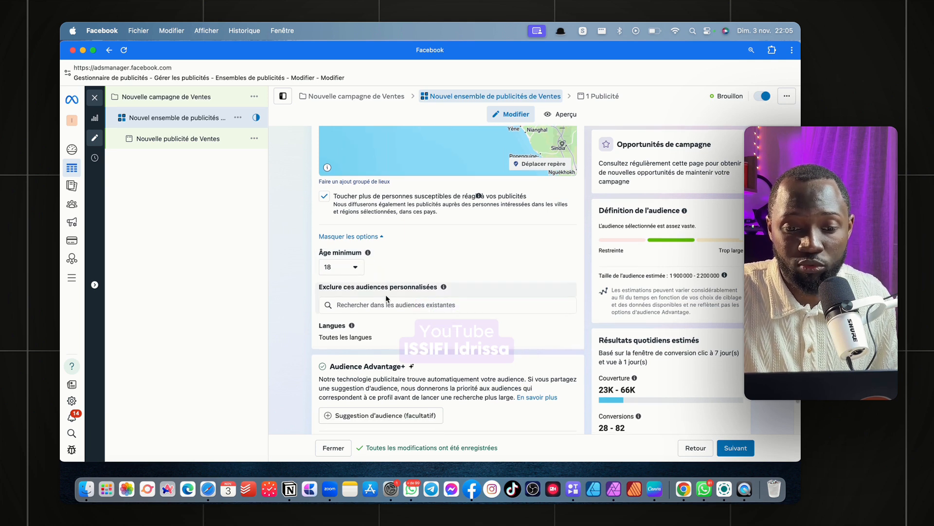
left_click(355, 237)
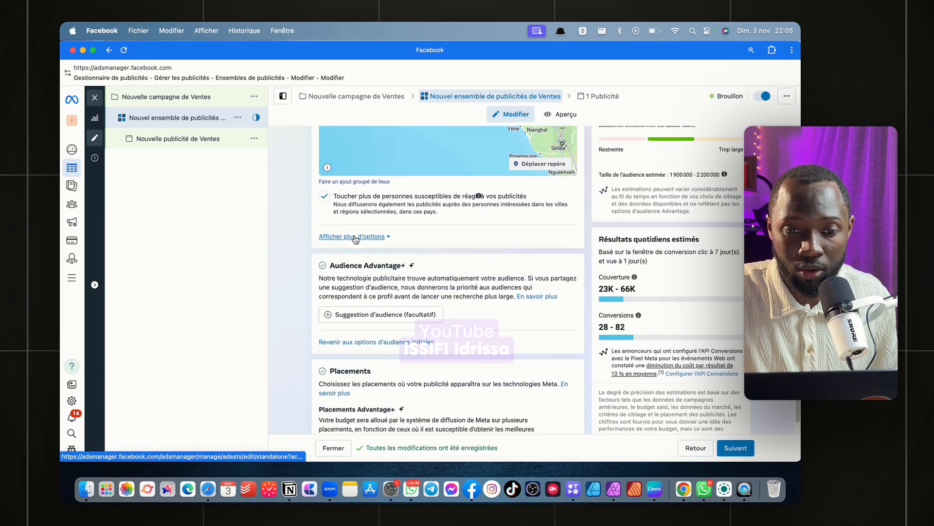
left_click(357, 236)
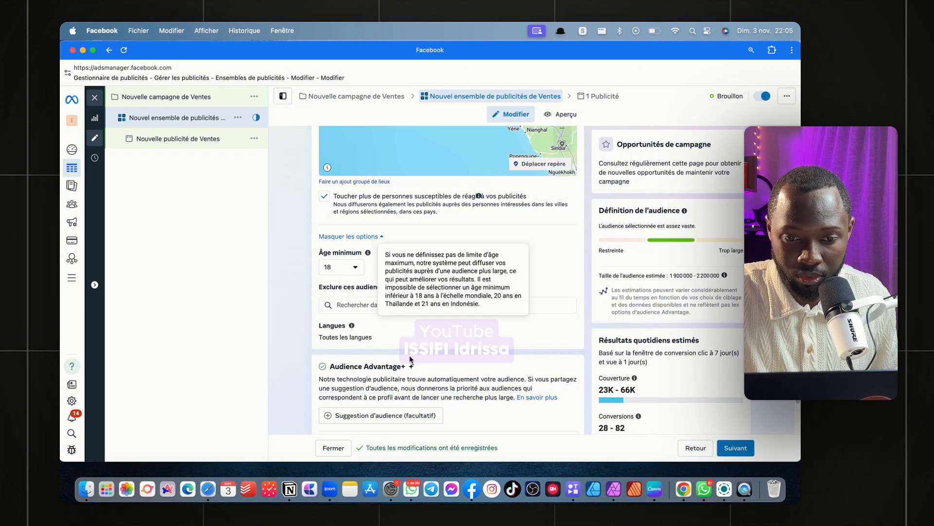
Switch the ad set from the Advantage+ audience back to the original audience options
scroll(565, 354, "down", 5)
left_click(390, 333)
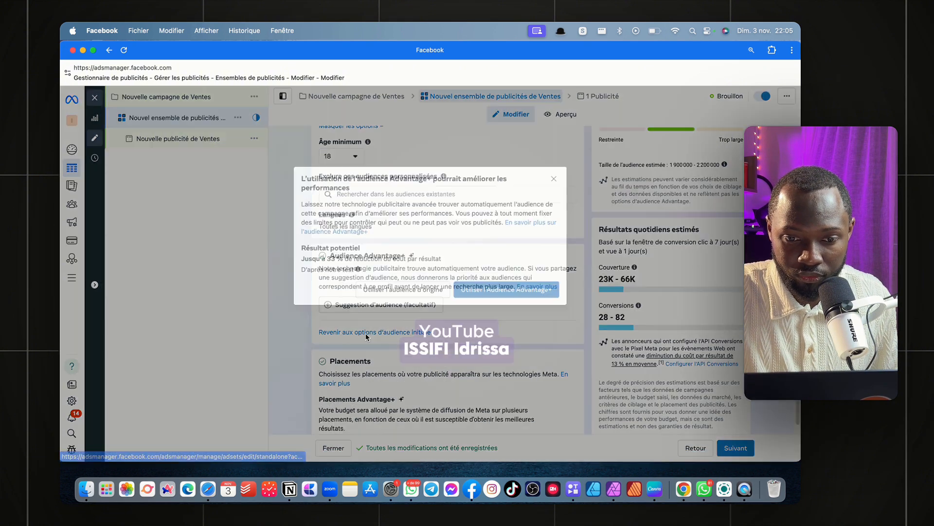
left_click(425, 293)
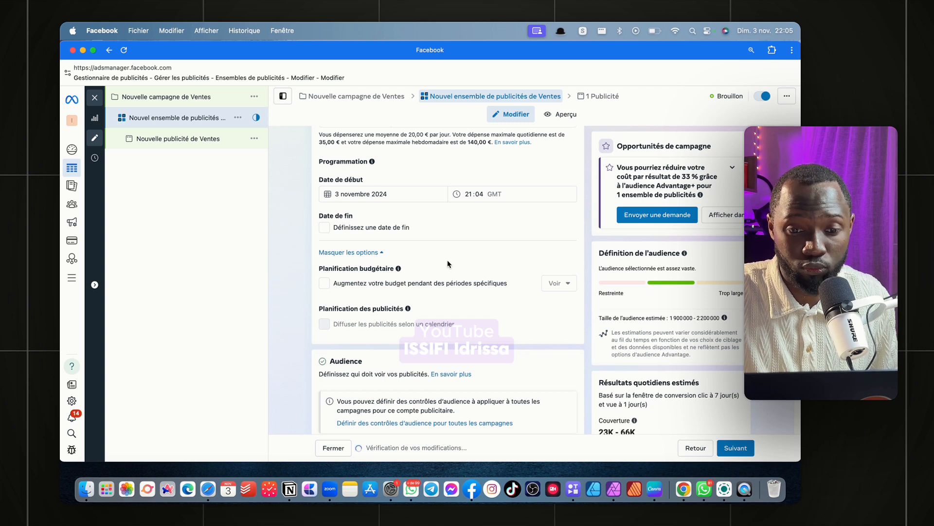
Review the maximum age choices and the gender options in the ad set's original audience settings
scroll(448, 265, "down", 1)
scroll(434, 264, "down", 10)
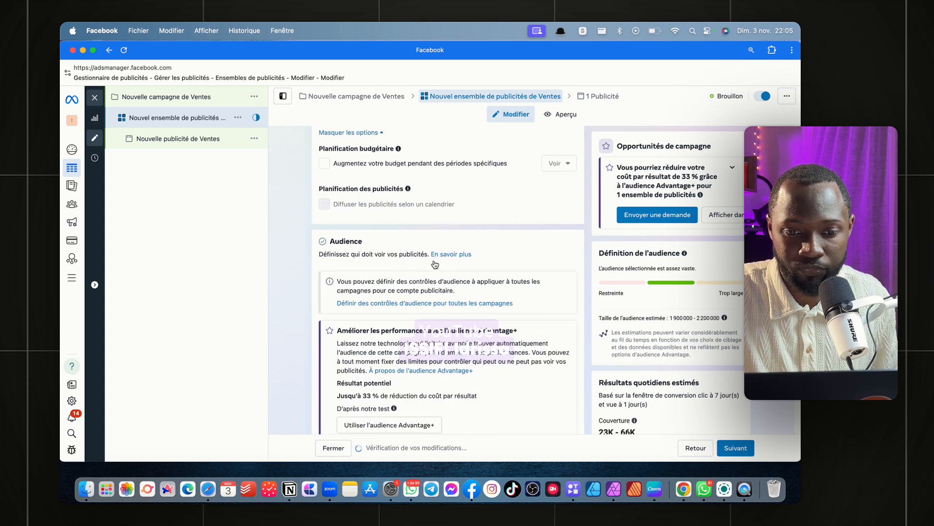
scroll(434, 264, "down", 1)
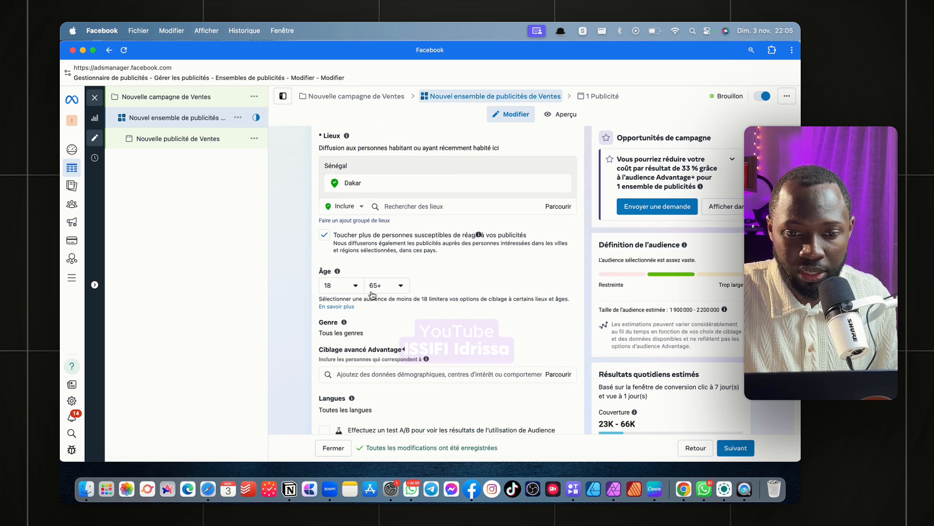
left_click(379, 287)
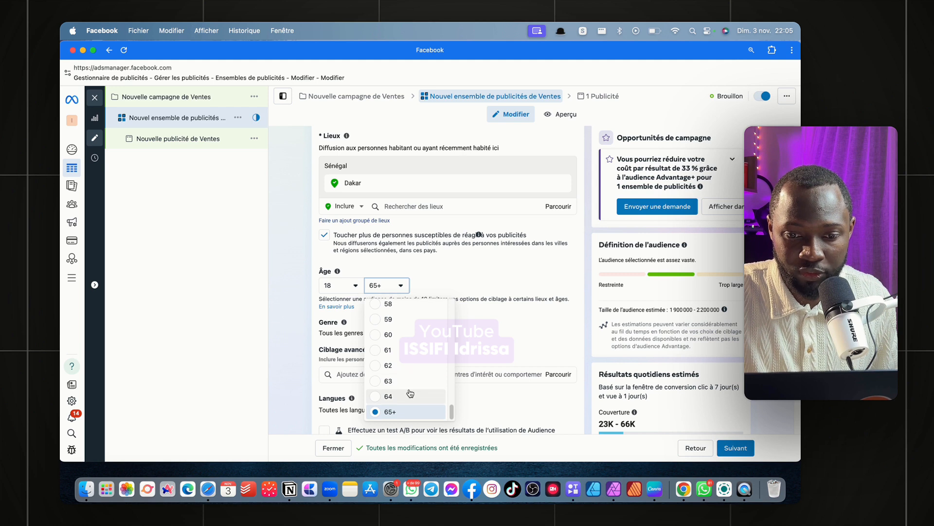
left_click(460, 276)
scroll(459, 276, "down", 3)
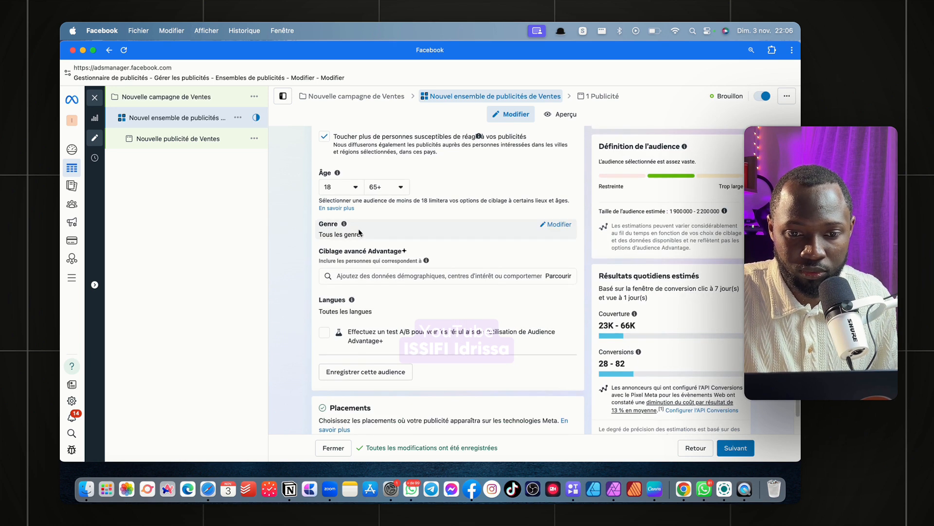
left_click(542, 225)
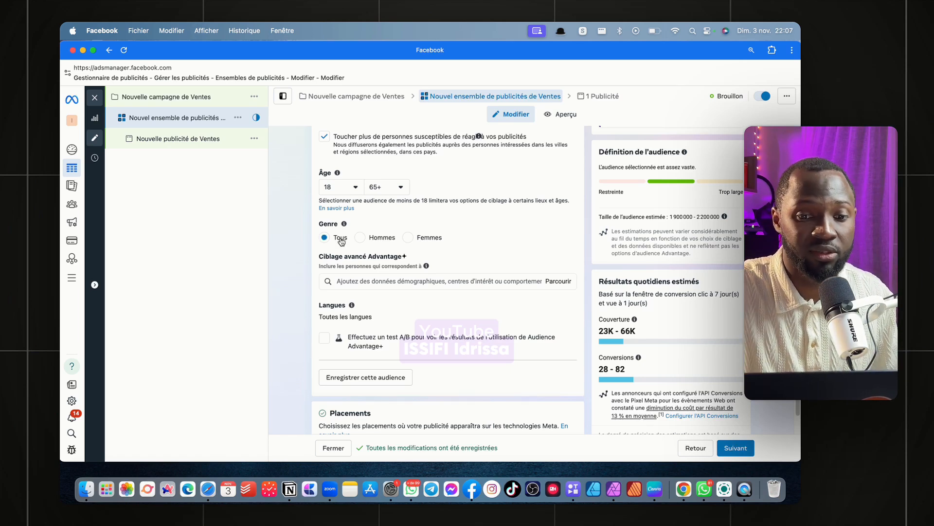
scroll(399, 256, "down", 1)
scroll(399, 255, "down", 1)
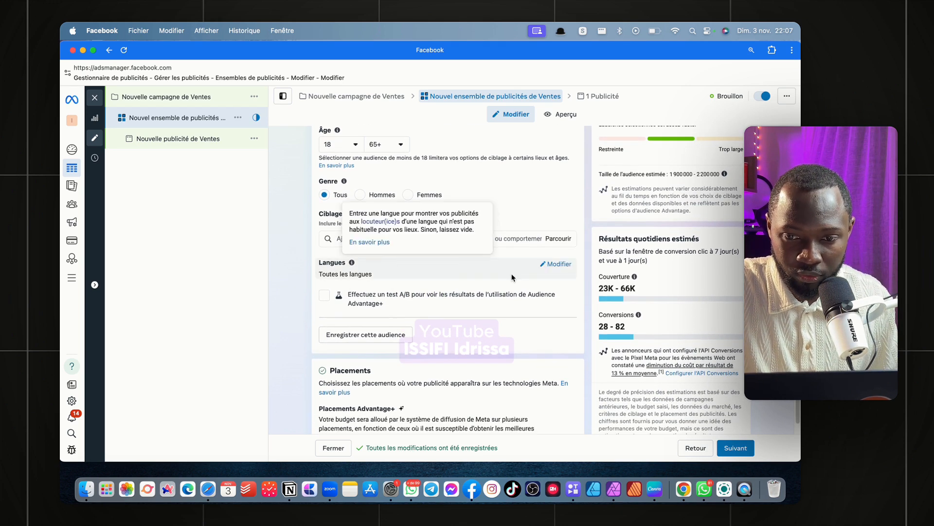
Try Français (Canada) as the audience language and remove it again
left_click(559, 268)
left_click(384, 278)
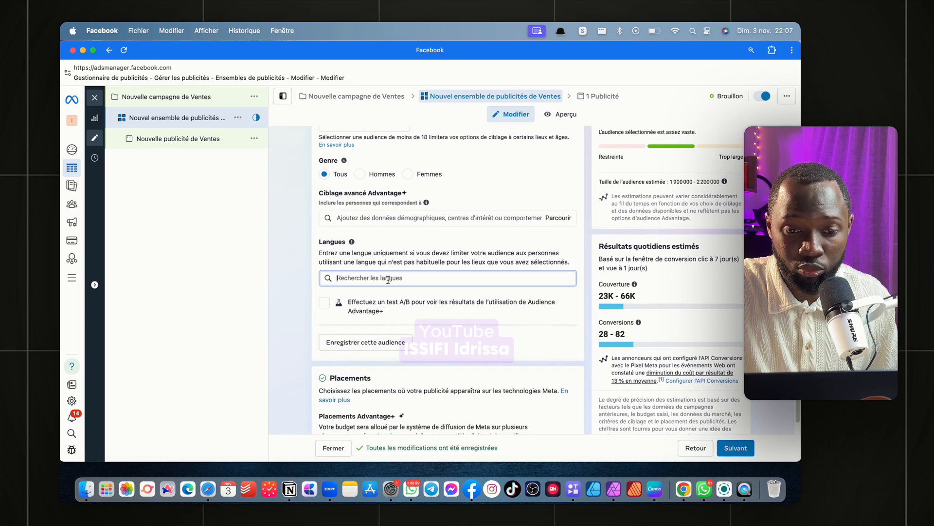
type("fra")
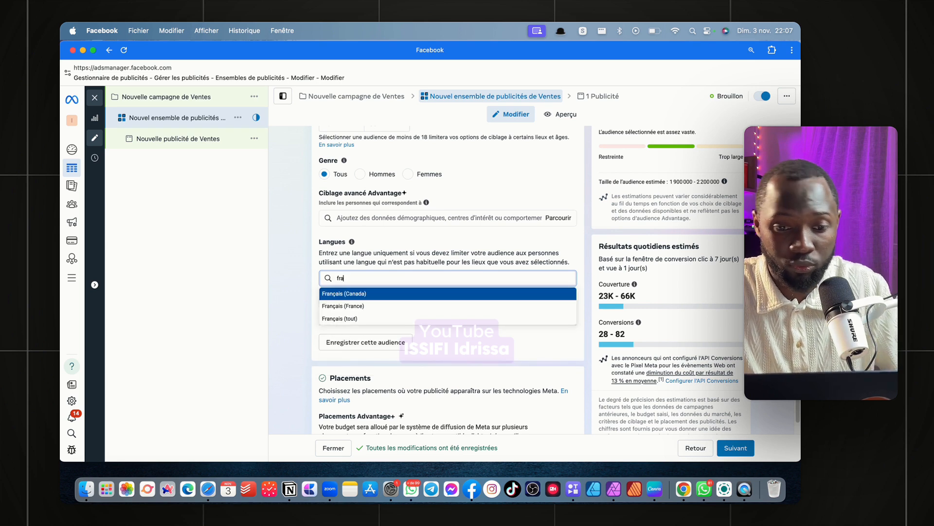
left_click(367, 294)
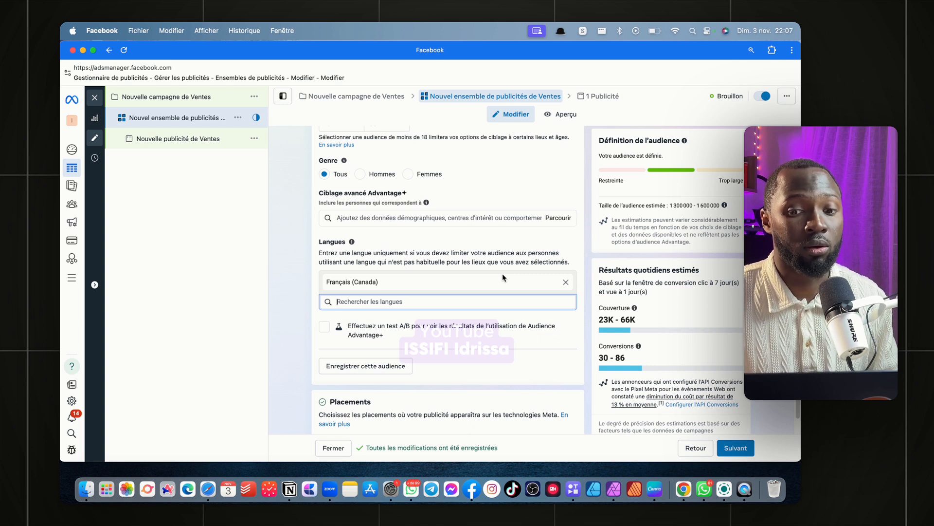
left_click(565, 285)
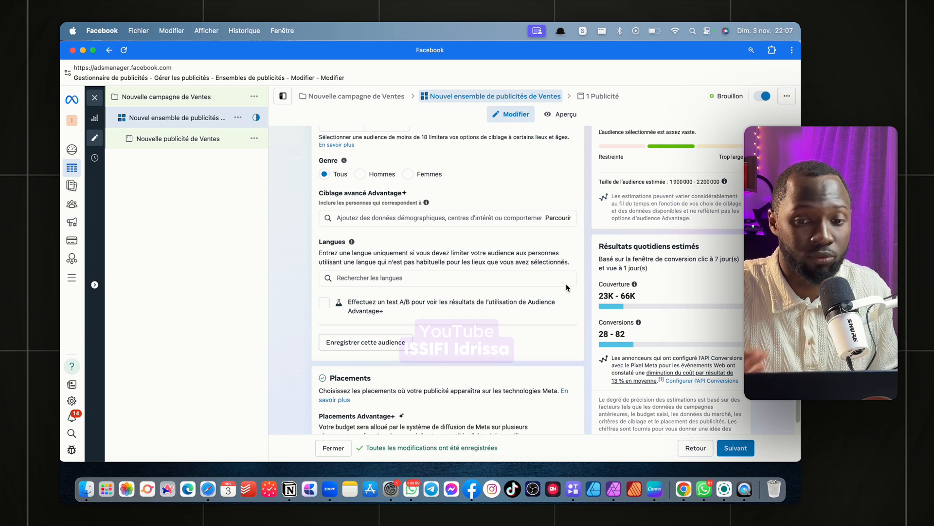
scroll(536, 290, "down", 1)
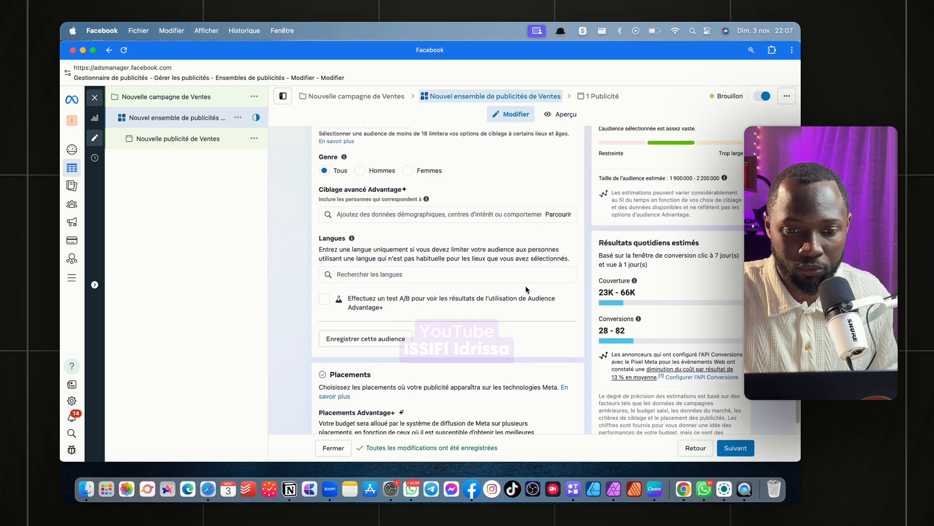
scroll(484, 314, "up", 5)
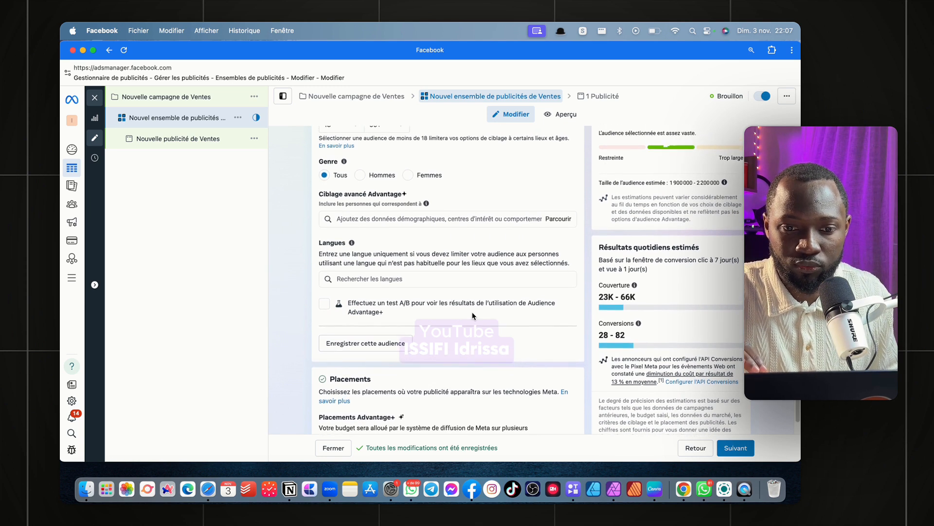
scroll(472, 316, "up", 1)
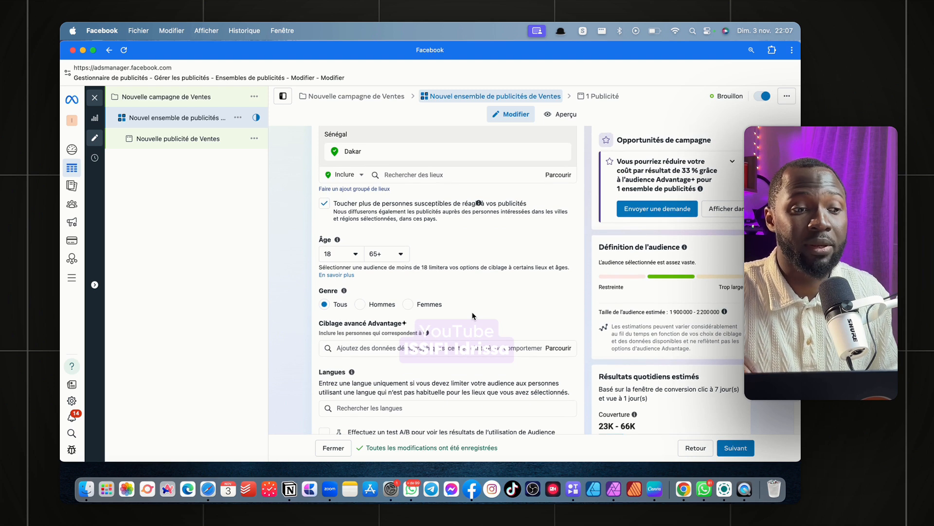
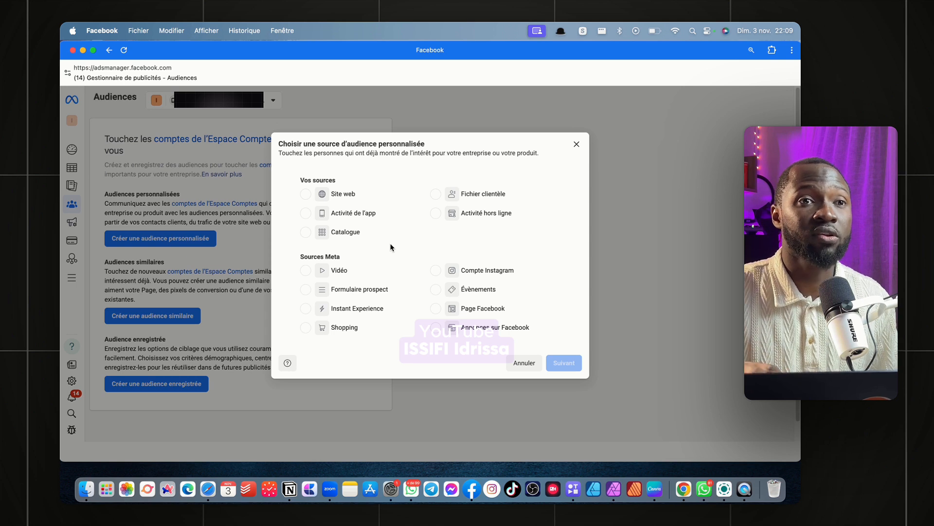
Start a custom audience from the Site web source and set its event to Personnes ayant consulté des pages Web spécifiques
left_click(306, 199)
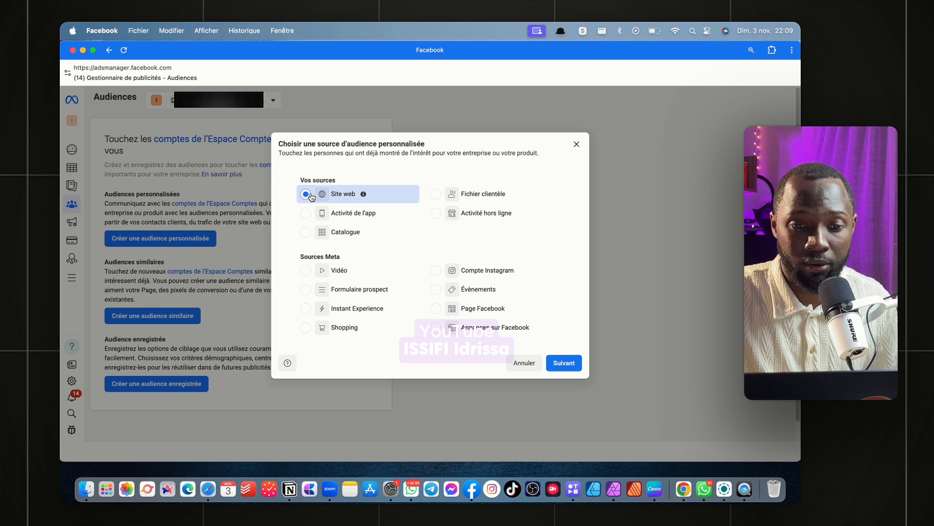
left_click(558, 368)
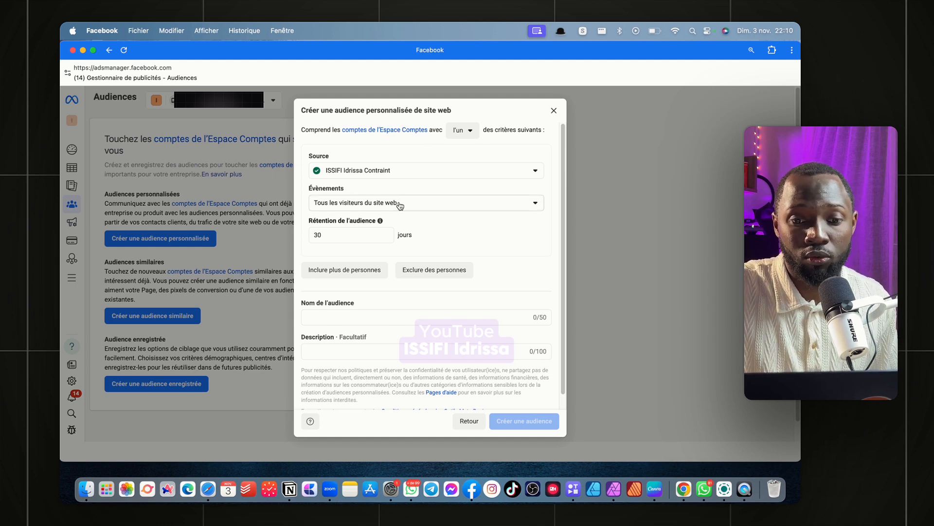
left_click(358, 205)
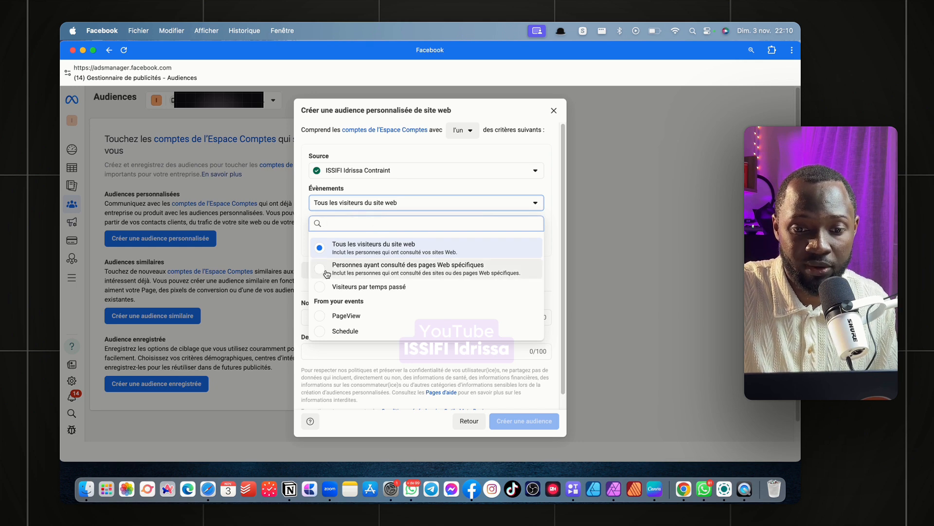
left_click(398, 274)
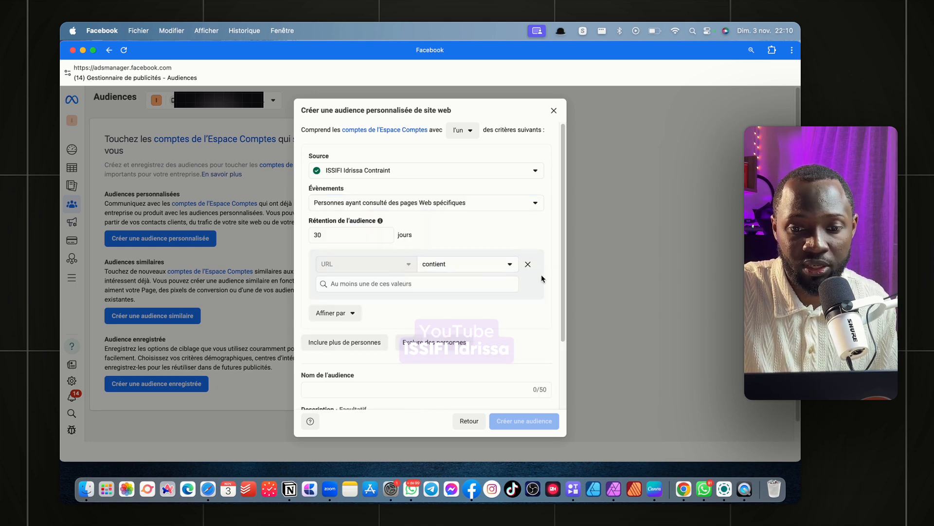
Add the value addtocart to the first rule's URL contient condition
left_click(345, 287)
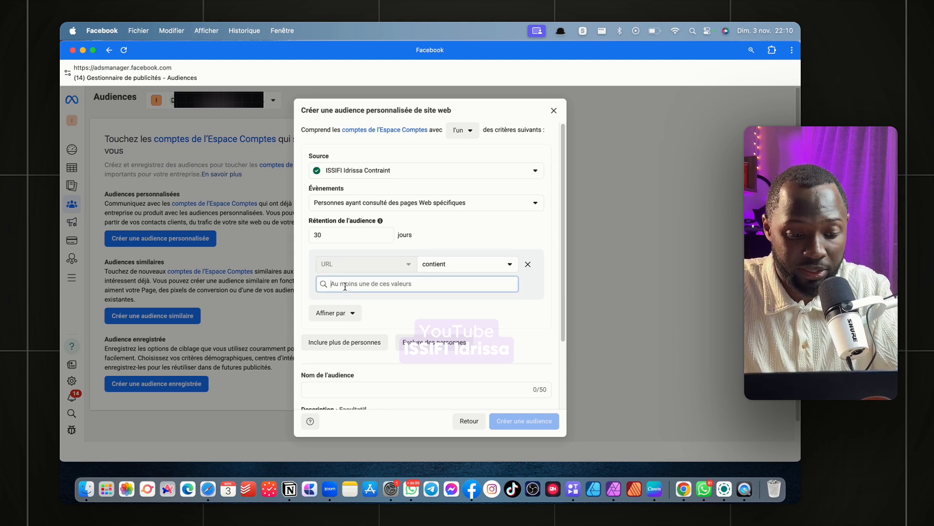
type("a")
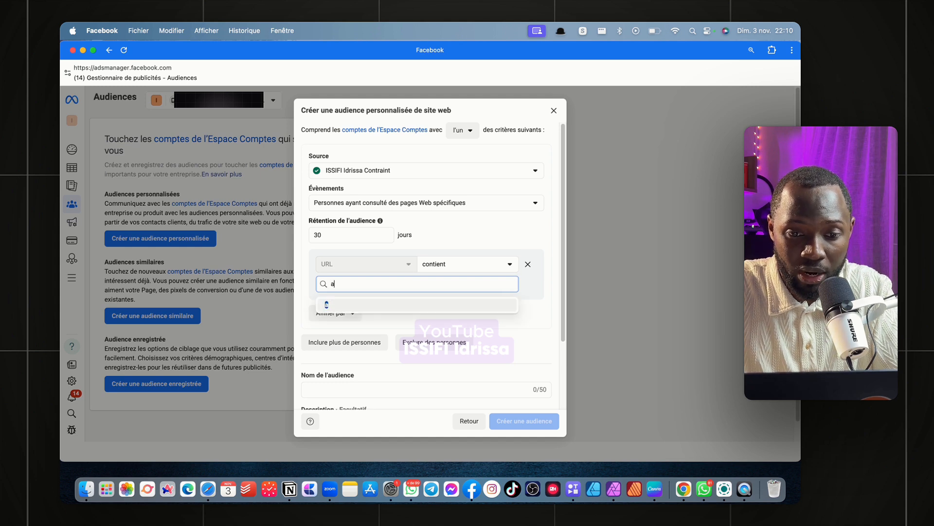
type("dd")
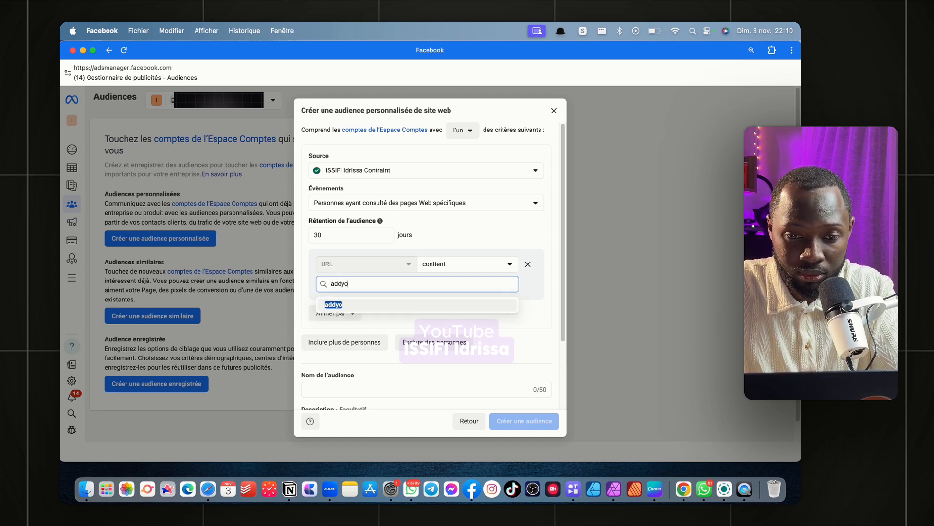
type("to")
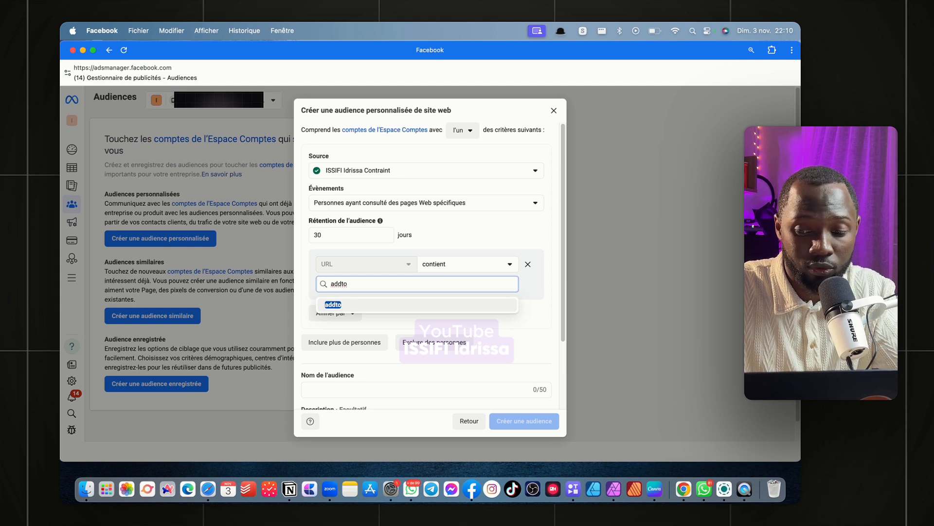
type("cart")
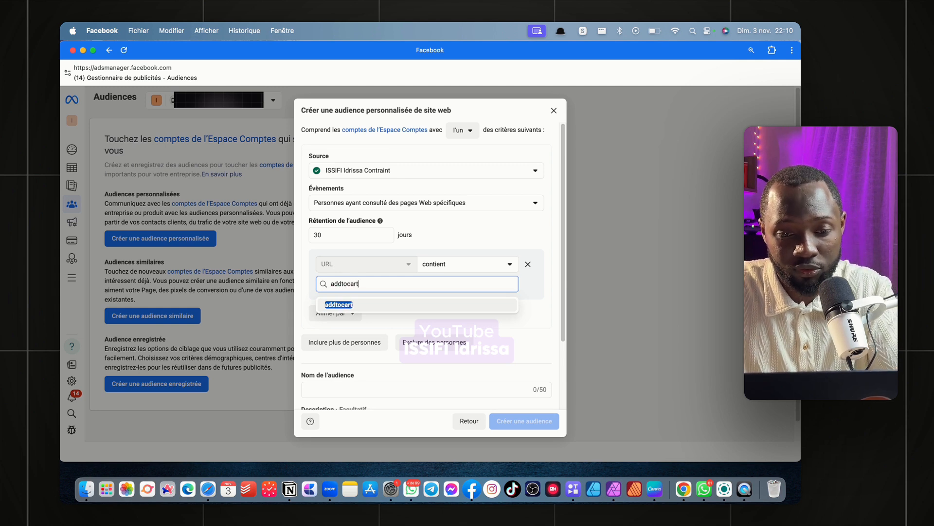
key("Return")
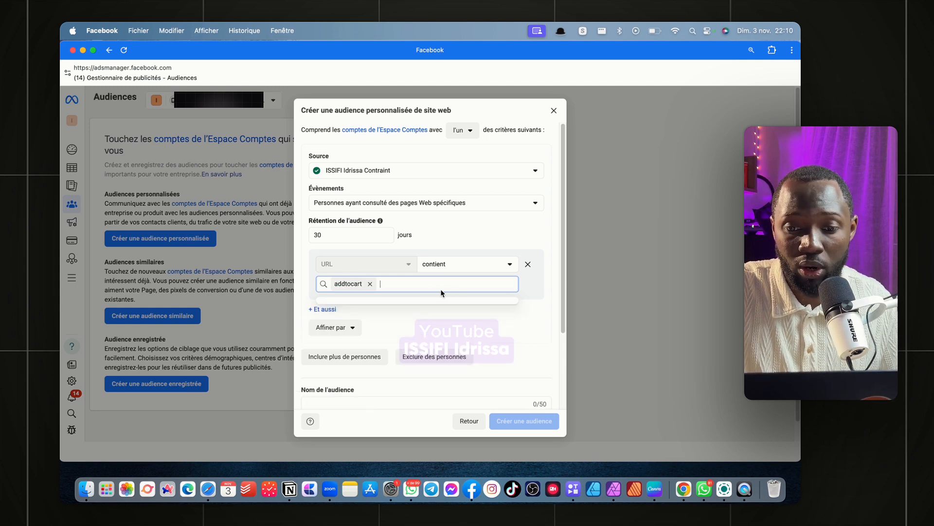
left_click(504, 334)
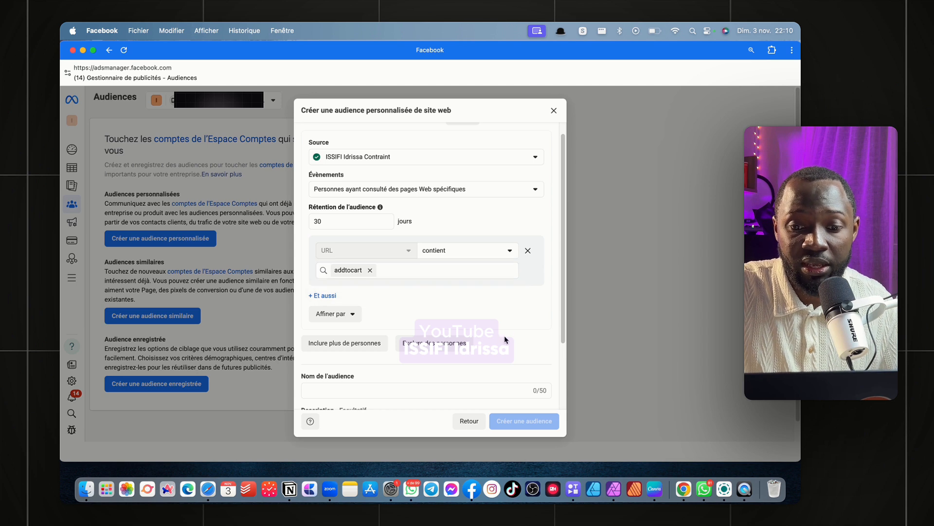
Include a second group of people with the event Personnes ayant consulté des pages Web spécifiques
left_click(330, 344)
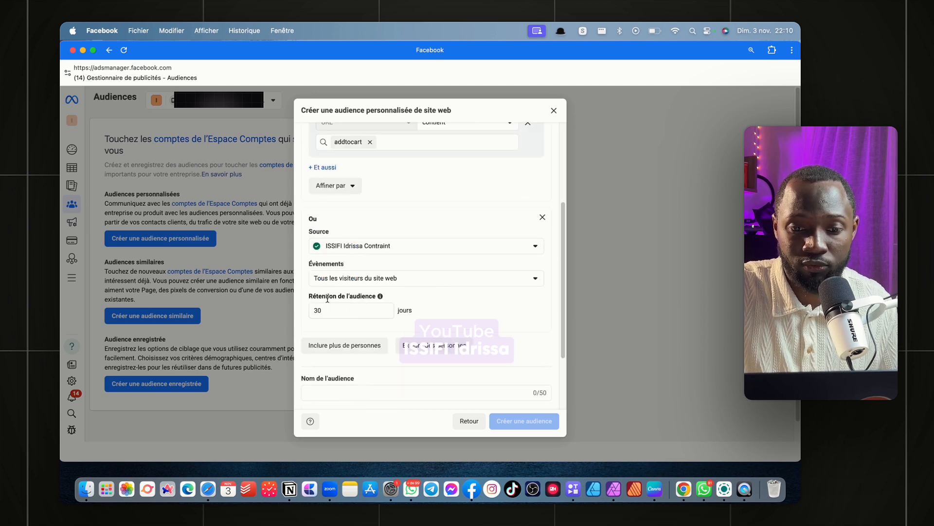
left_click(429, 278)
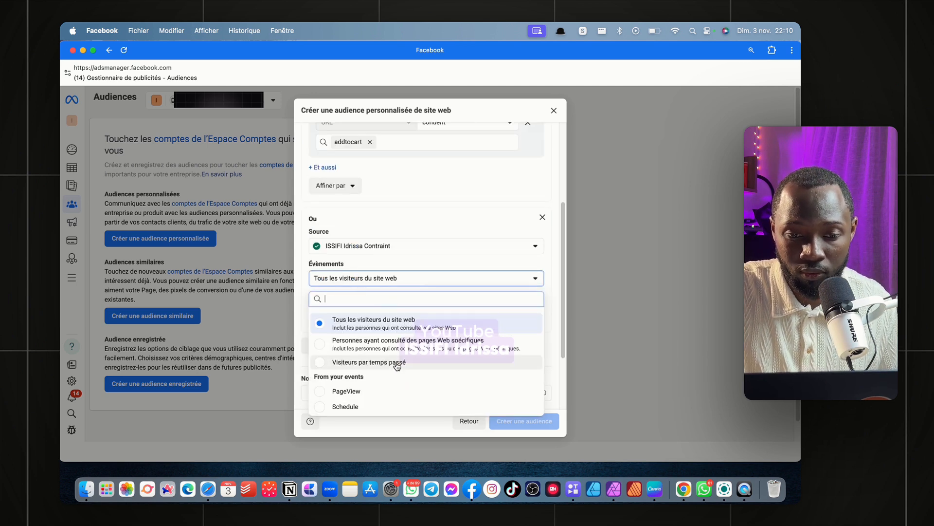
left_click(393, 348)
Add the value thankyou to the second rule's URL contient condition
left_click(392, 360)
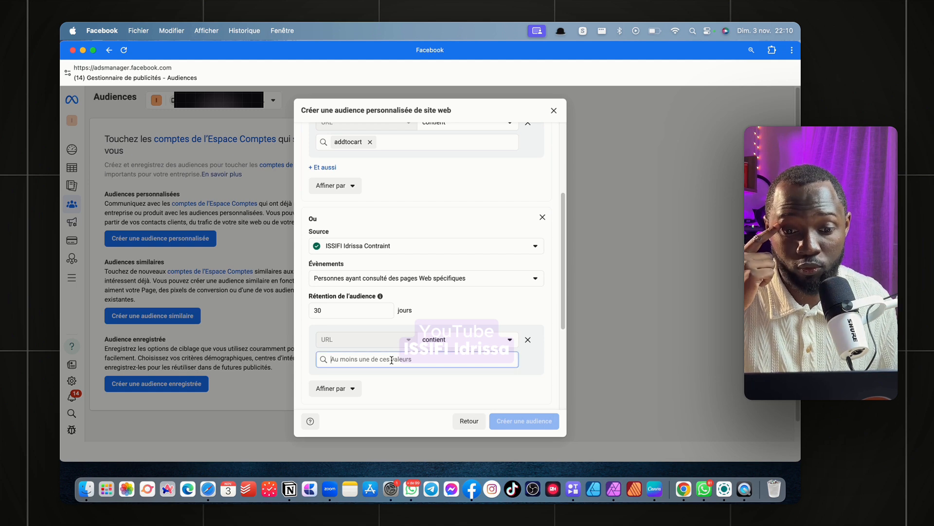
type("thank")
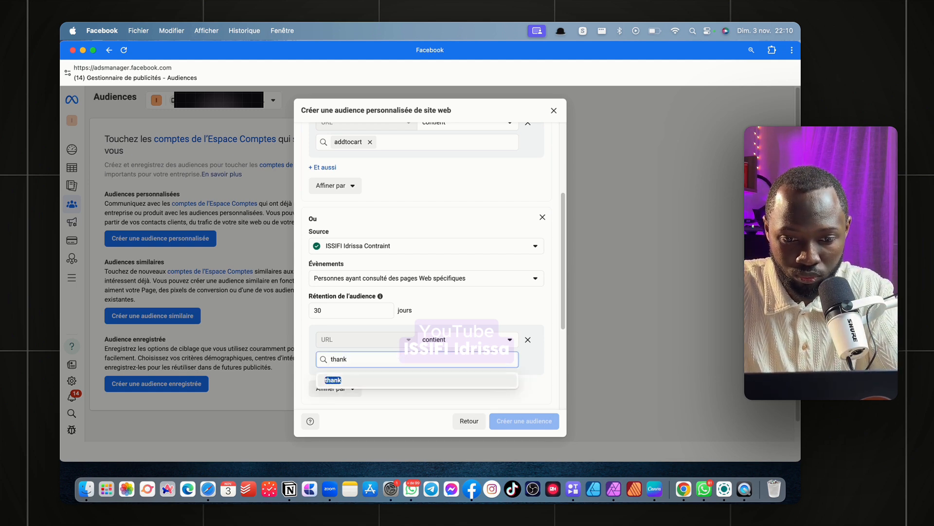
type("sy")
key("BackSpace")
key("BackSpace")
type("y")
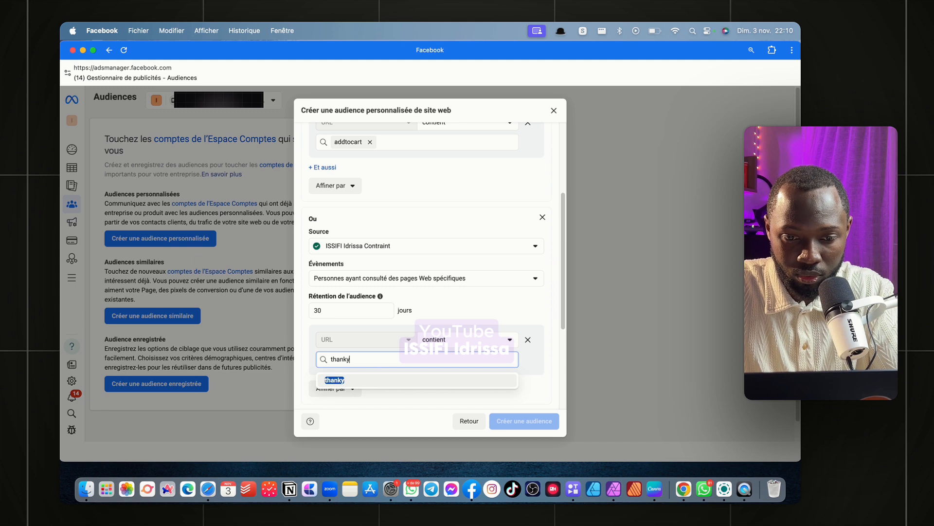
type("ou'")
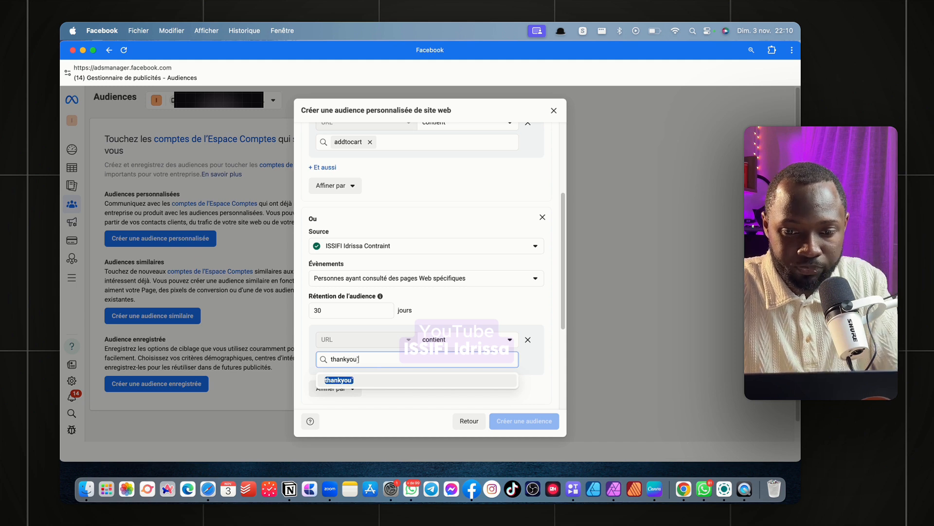
key("BackSpace")
key("Return")
scroll(428, 344, "down", 4)
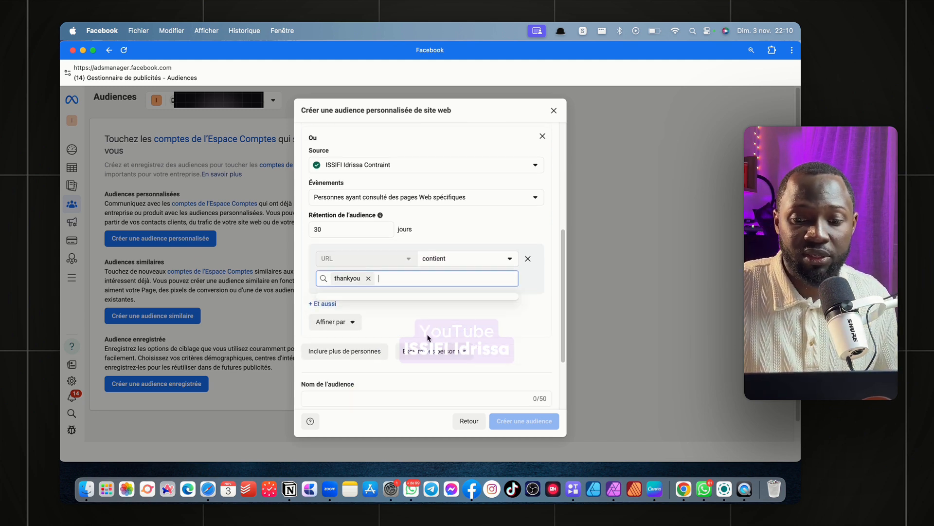
scroll(428, 344, "down", 1)
left_click(502, 279)
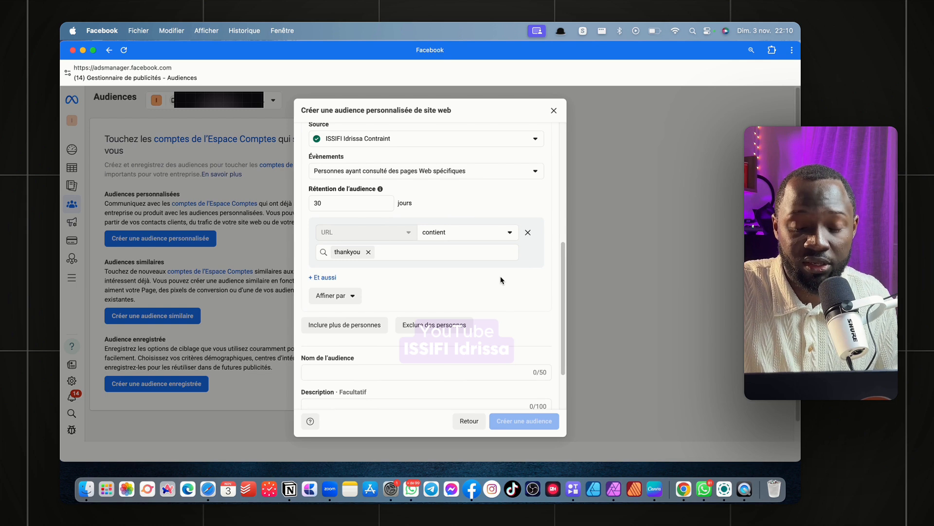
Review both URL rules and name the website audience Add to cart 30
scroll(495, 278, "up", 1)
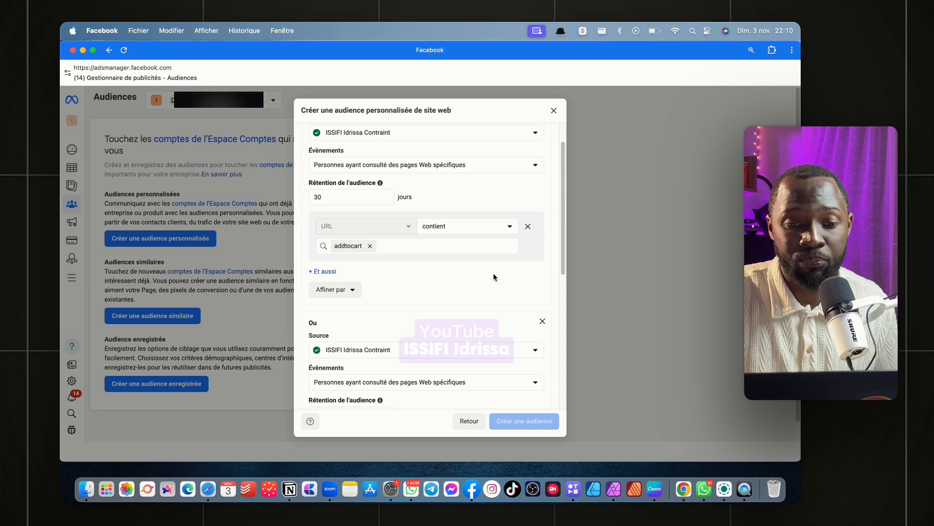
scroll(492, 273, "down", 5)
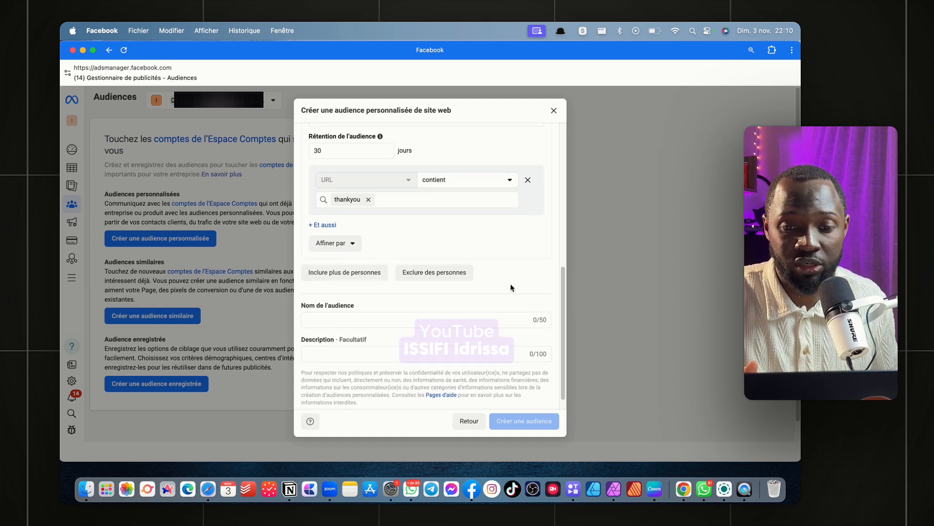
scroll(511, 287, "up", 5)
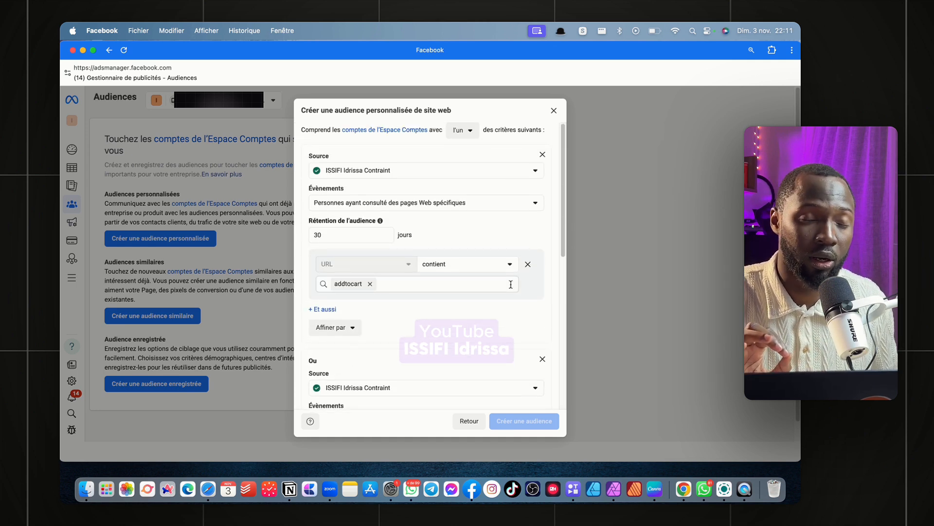
scroll(511, 284, "down", 5)
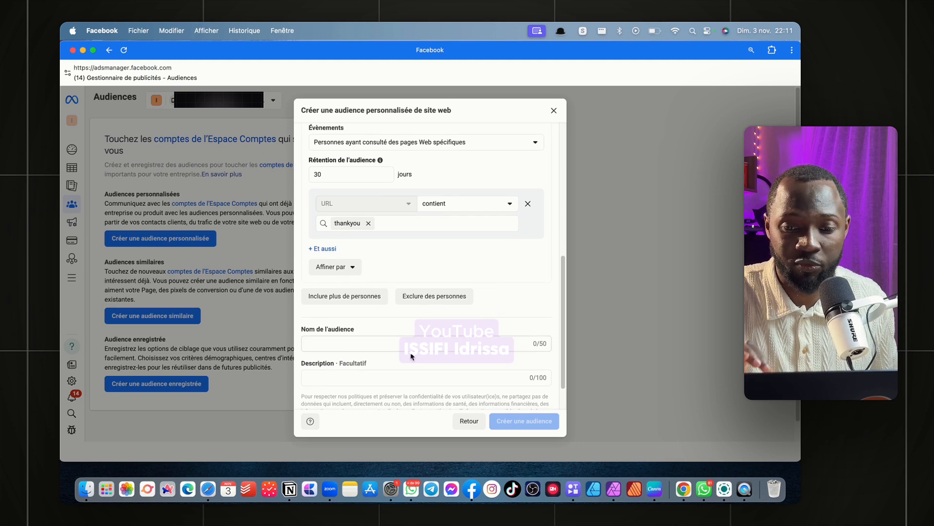
left_click(386, 346)
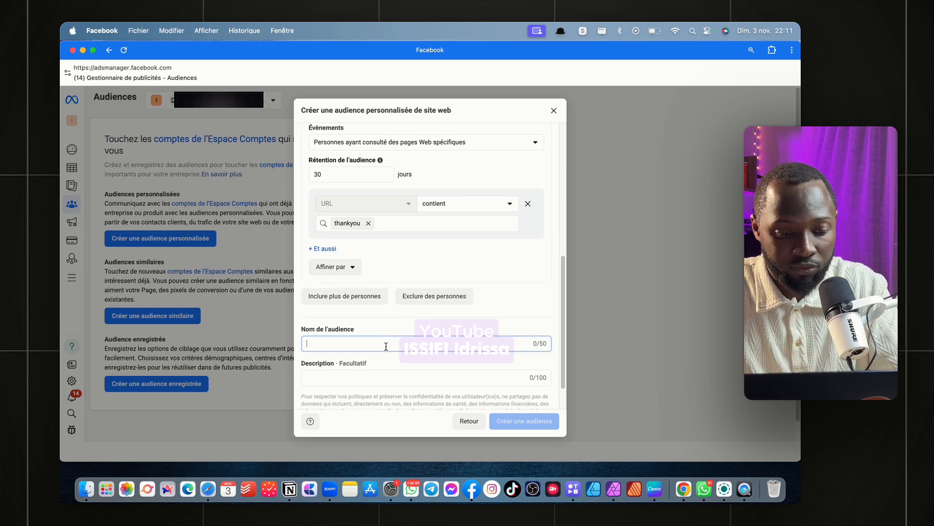
type("Ads")
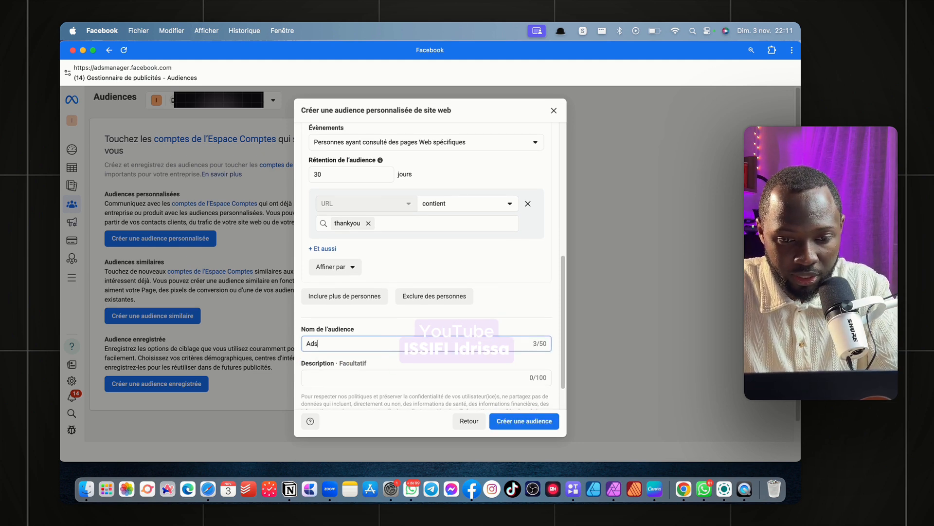
type("d to cart")
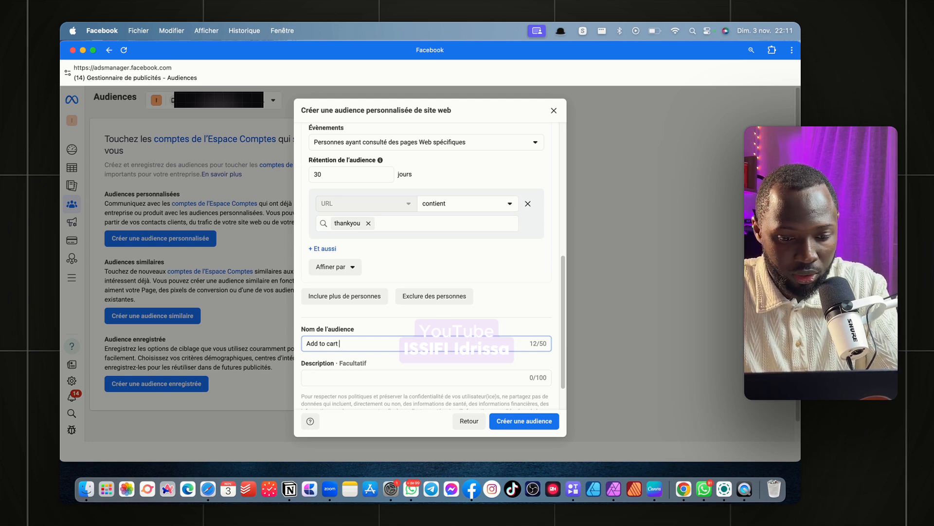
type(" 30")
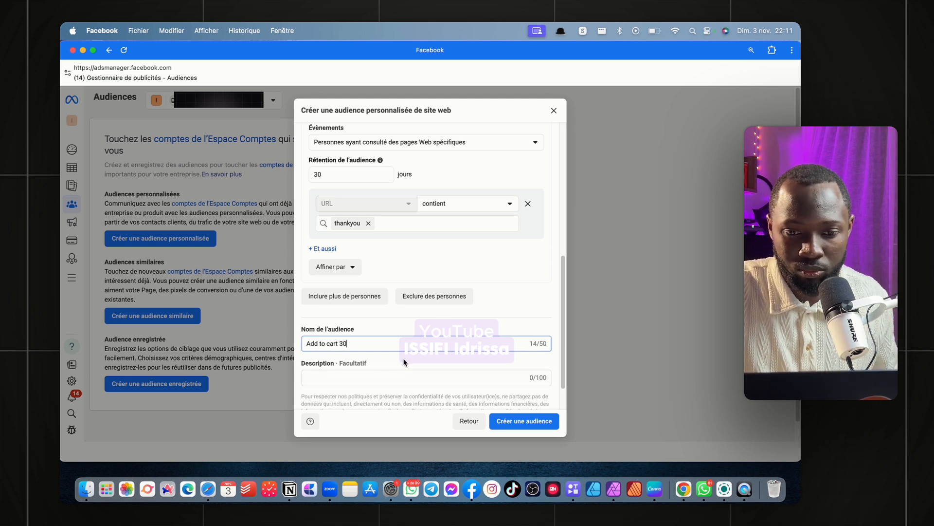
Check the audience retention period of both rules and read the help text explaining the retention setting
scroll(406, 363, "up", 10)
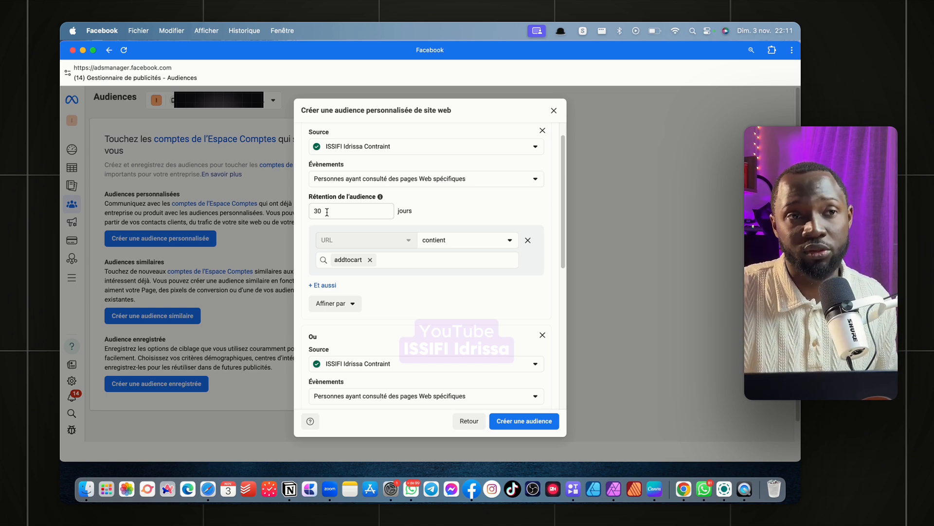
scroll(404, 349, "down", 5)
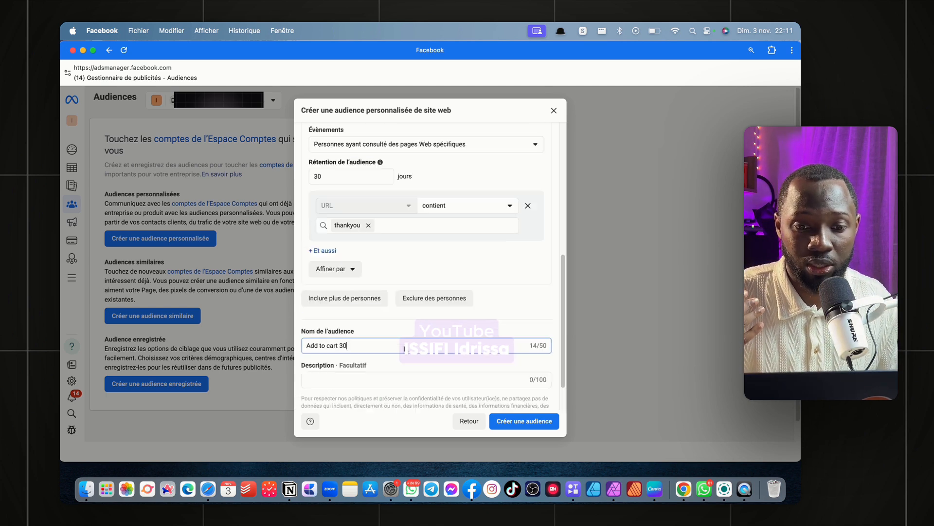
scroll(404, 349, "up", 5)
left_click(367, 233)
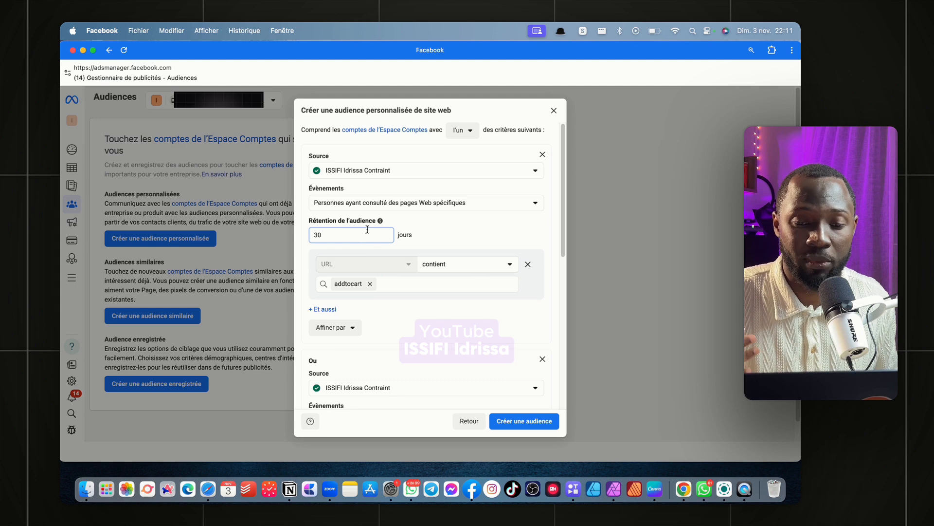
mouse_move(380, 220)
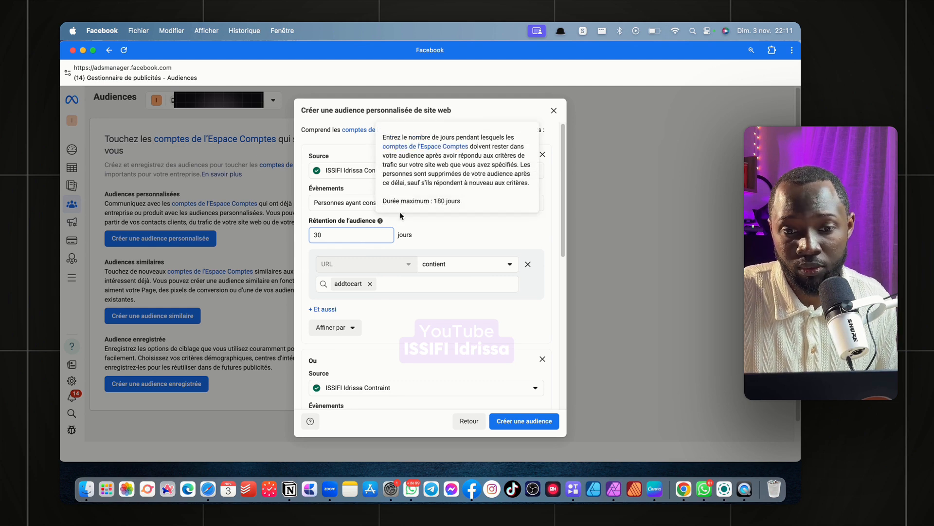
Create the website custom audience Add to cart 30 from its configured rules
left_click(525, 425)
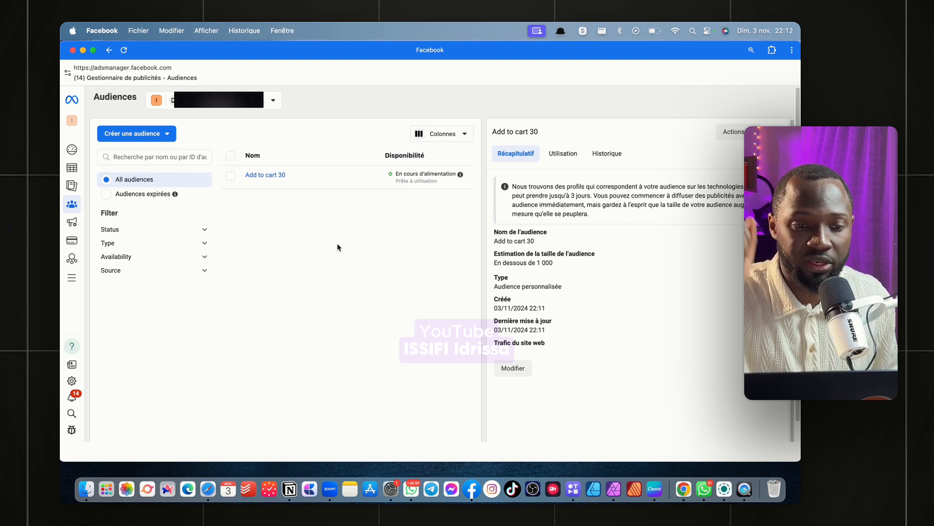
Examine the event options offered for another website custom audience and close the form without creating it
left_click(141, 133)
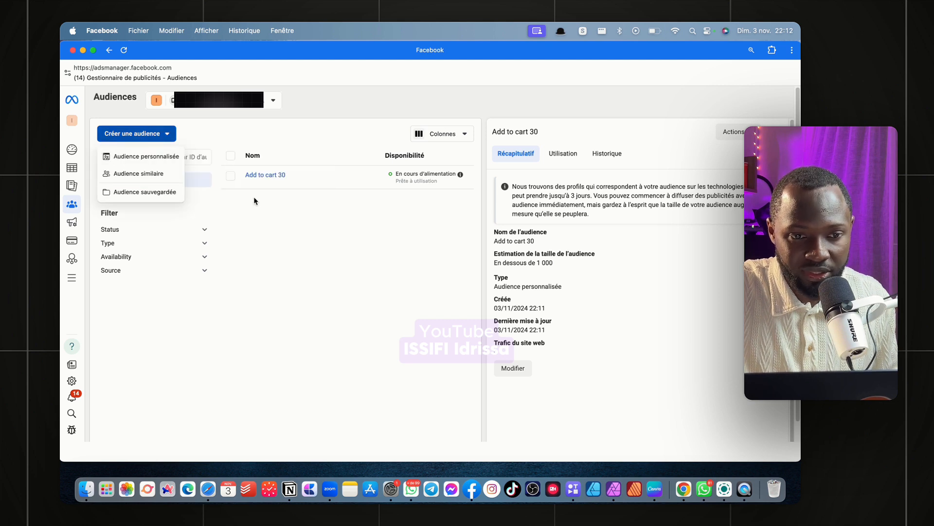
left_click(146, 156)
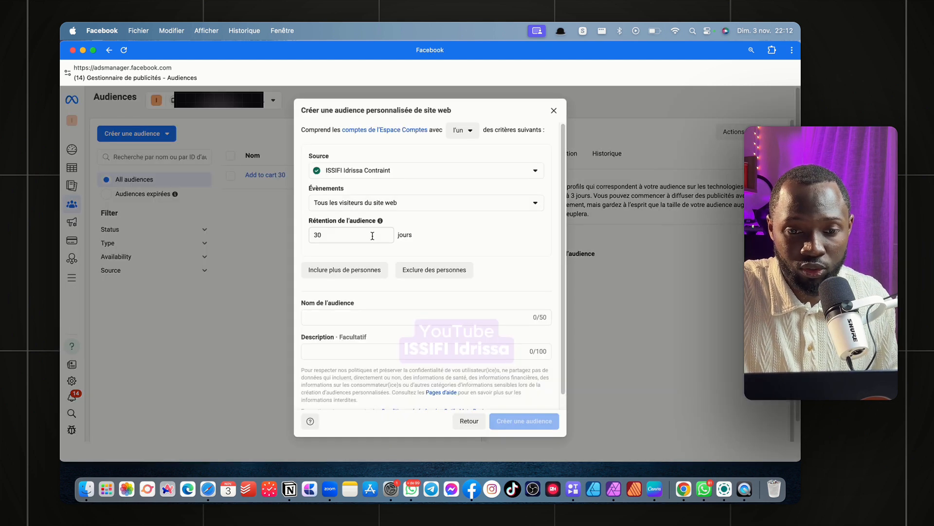
left_click(436, 205)
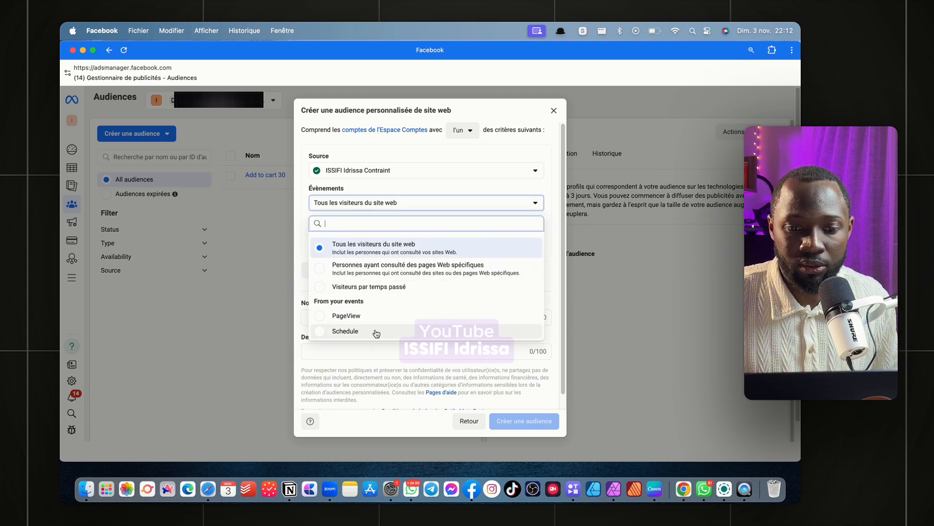
left_click(549, 249)
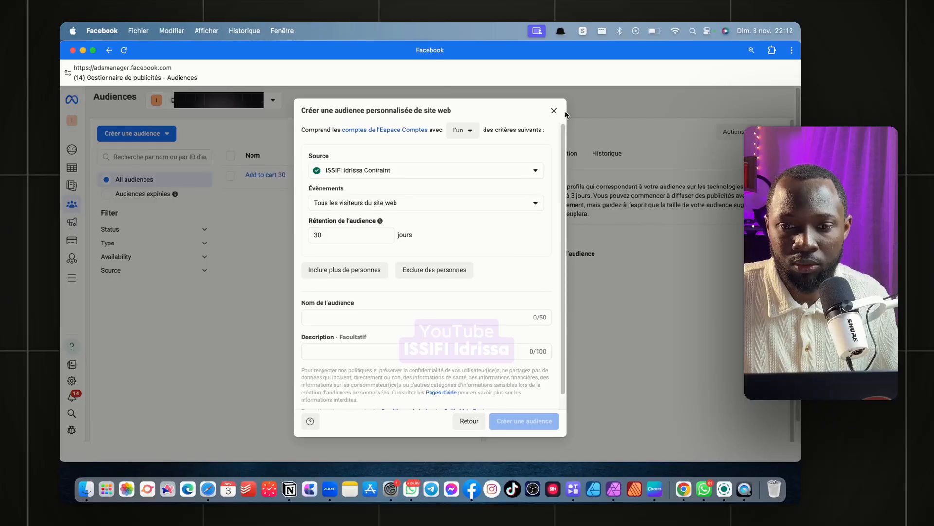
left_click(553, 108)
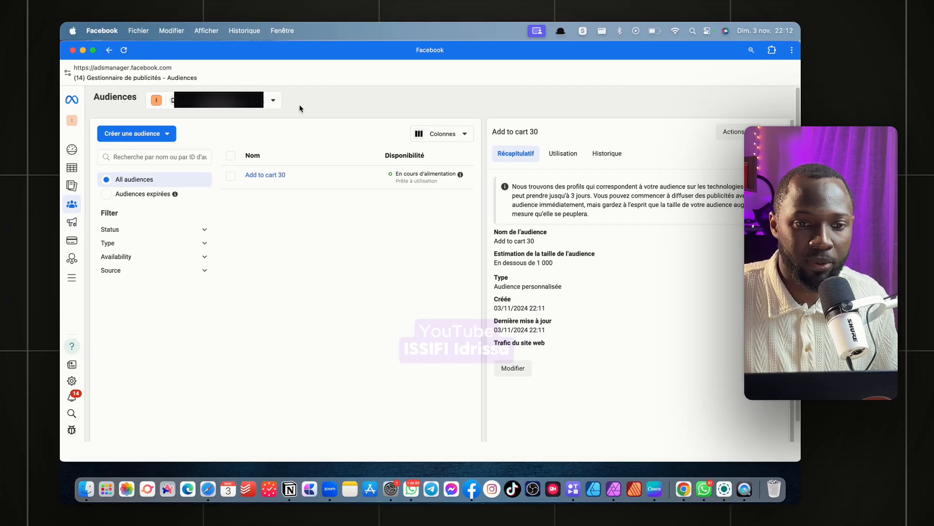
Start a new custom audience with Compte Instagram as its source
left_click(142, 137)
left_click(136, 157)
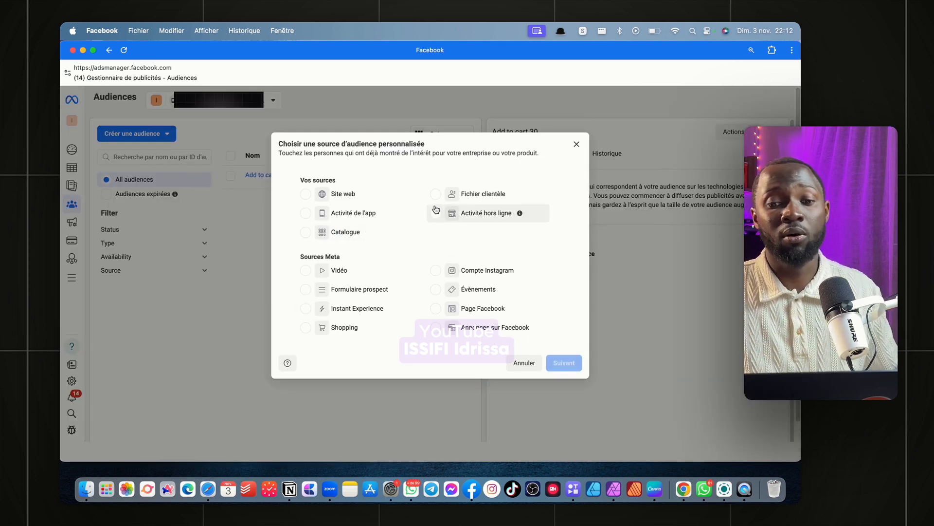
left_click(436, 272)
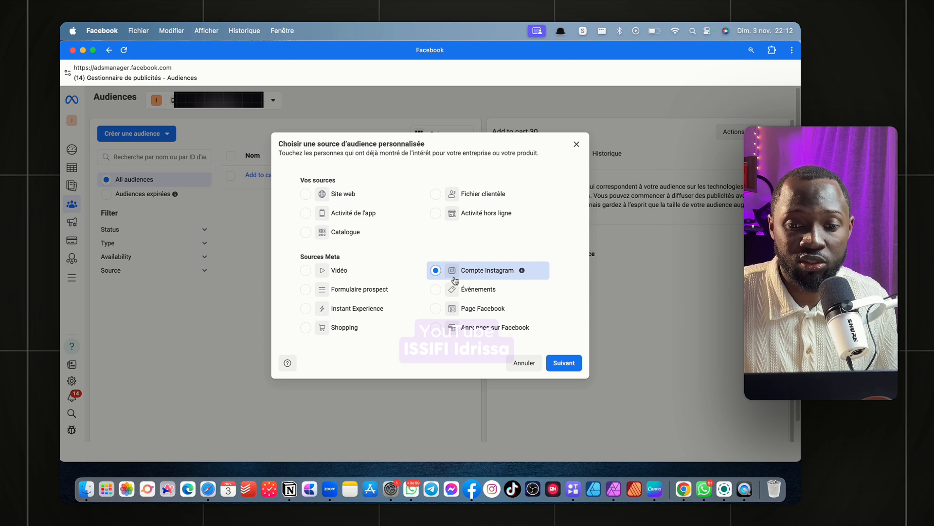
left_click(561, 364)
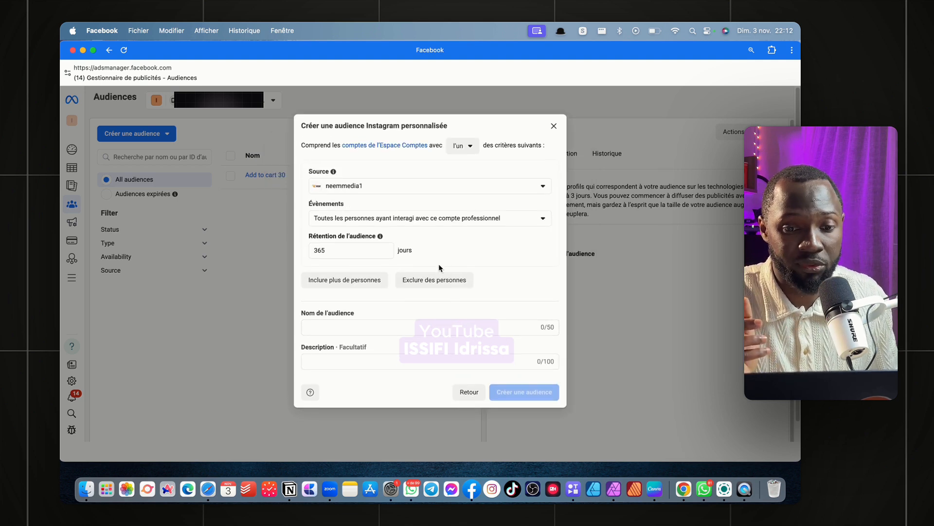
Read the help text on audience retention and select idrissmedia as the Instagram source account
left_click(359, 252)
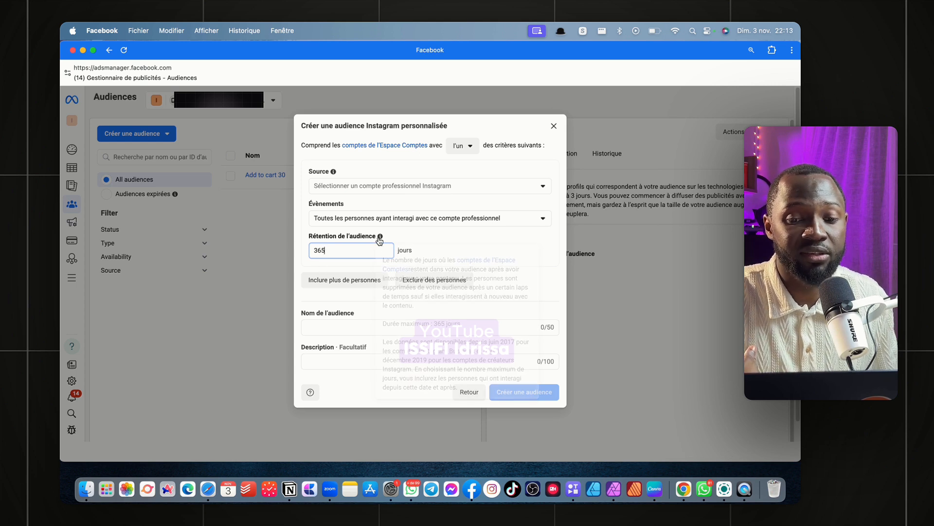
mouse_move(380, 238)
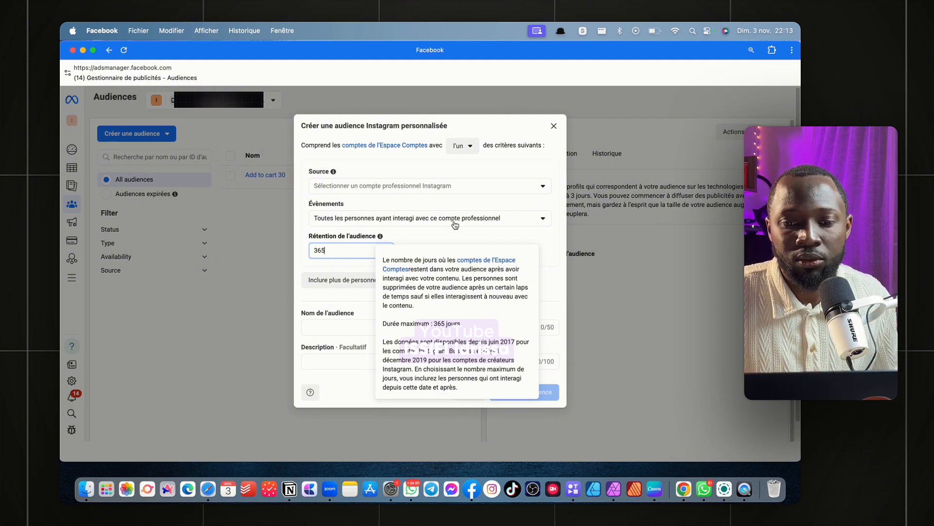
left_click(458, 242)
left_click(367, 189)
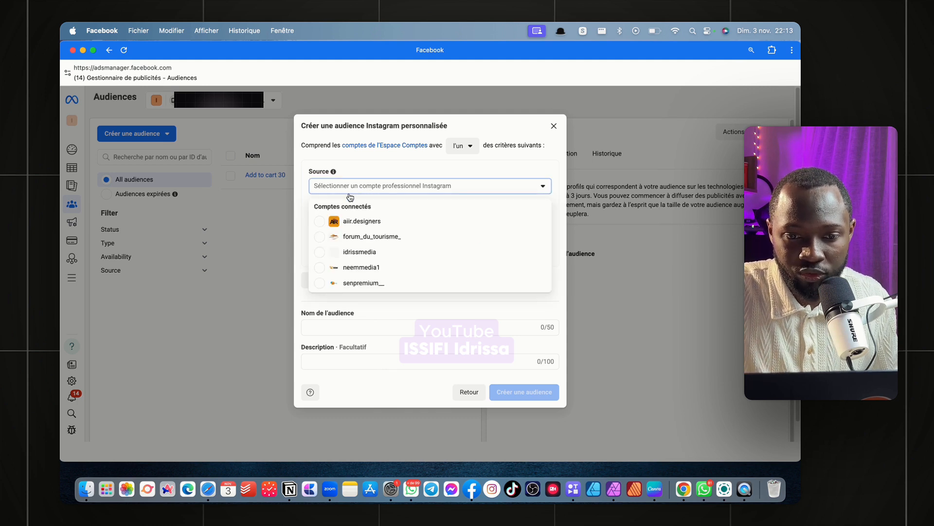
left_click(320, 253)
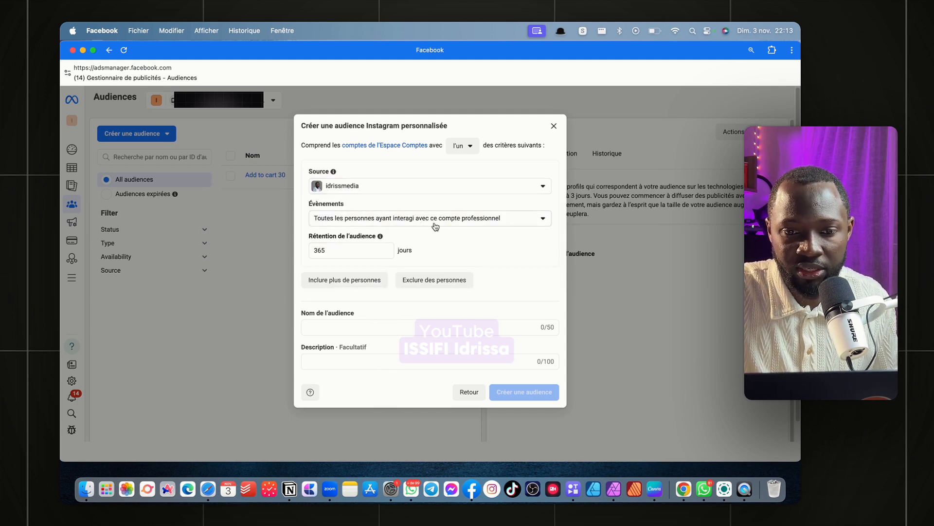
Review the event options for the Instagram audience, keeping Toutes les personnes ayant interagi avec ce compte professionnel
left_click(345, 225)
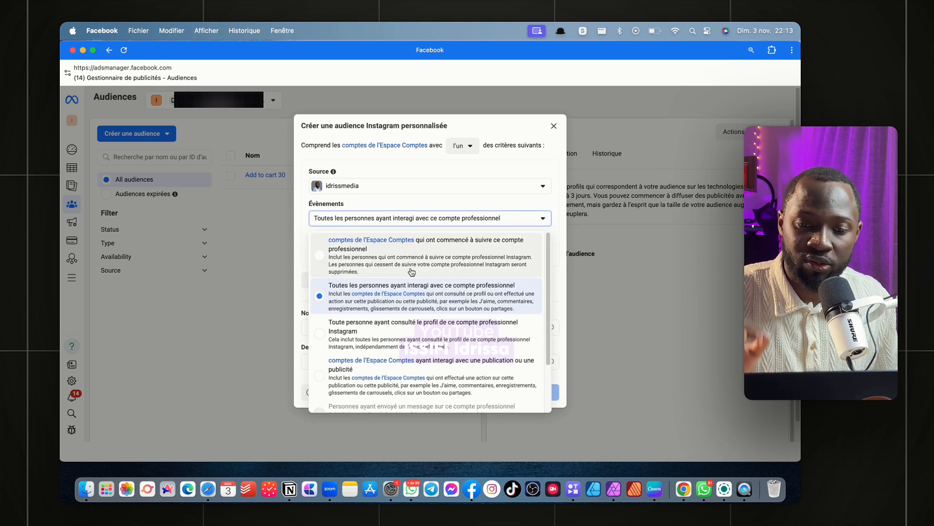
scroll(412, 271, "down", 1)
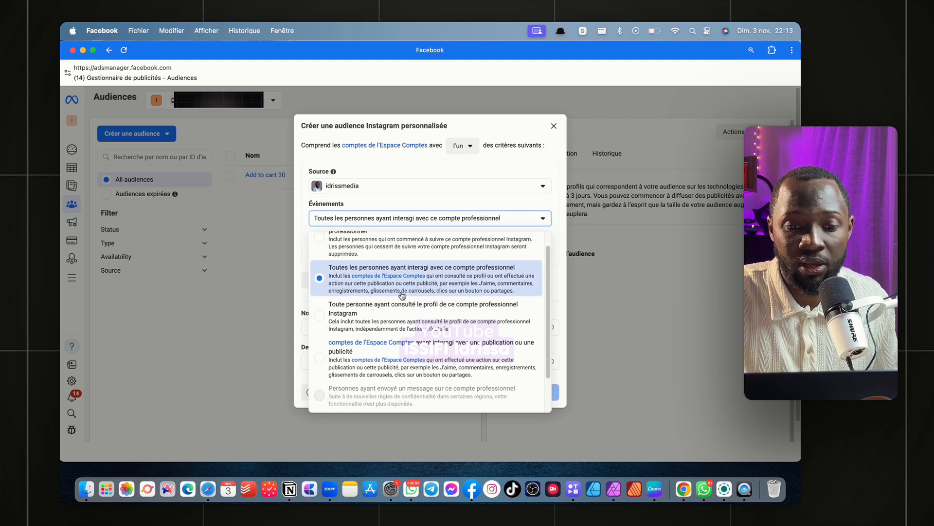
scroll(375, 322, "down", 2)
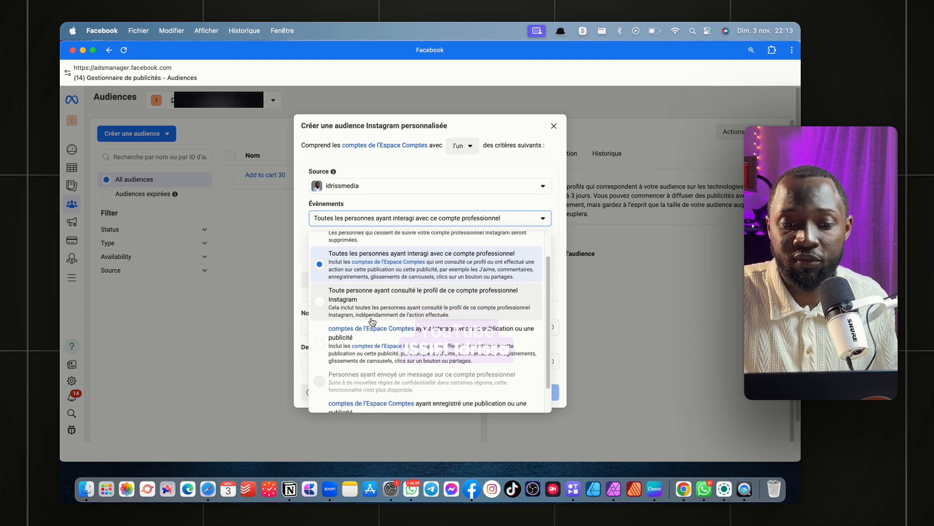
scroll(382, 335, "up", 3)
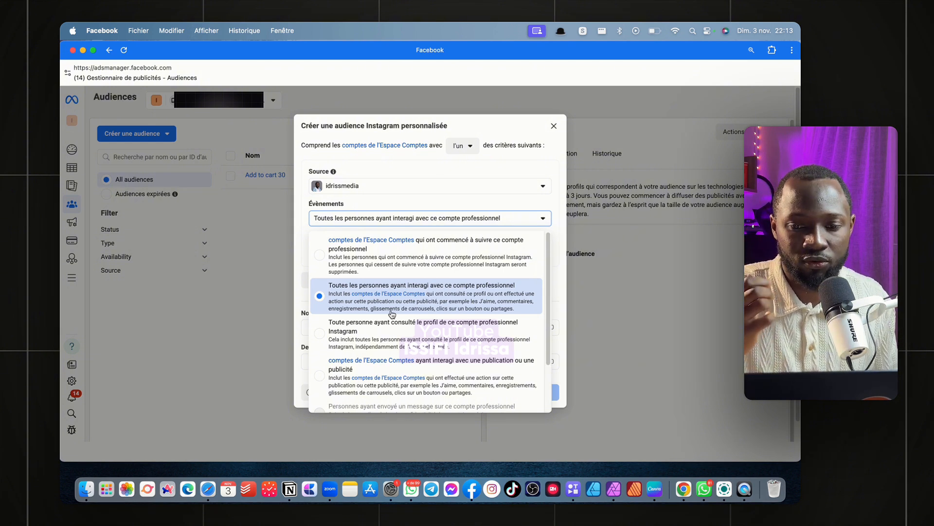
left_click(452, 198)
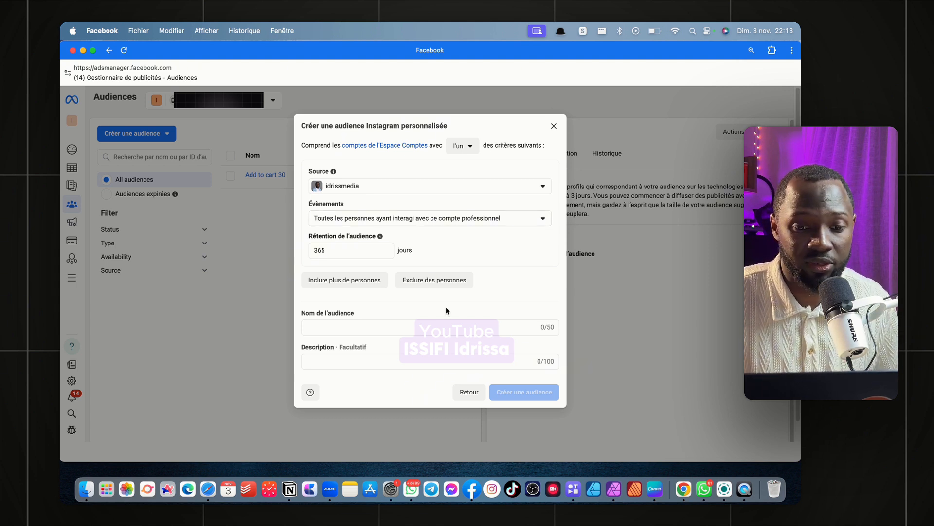
Name the Instagram audience interaction Instagram 365, create it and finish the creation dialog
left_click(382, 327)
type("I")
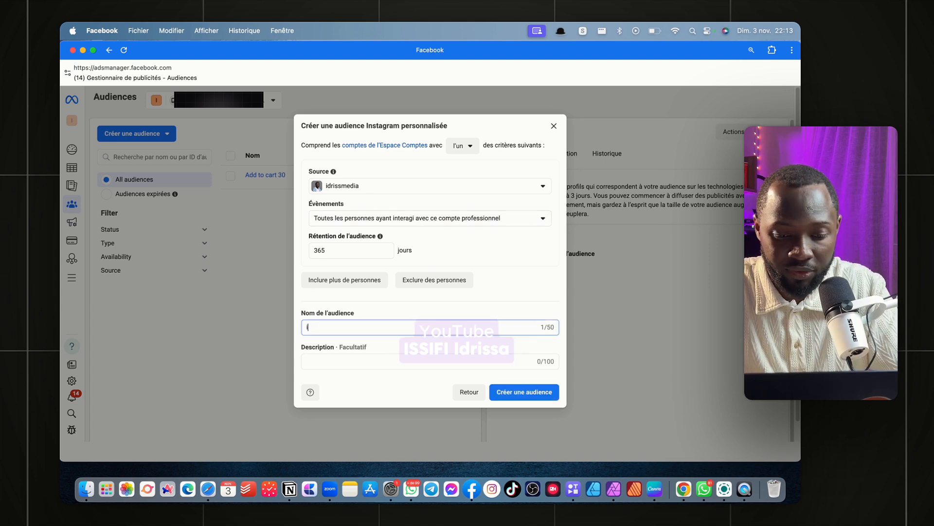
type("nterac")
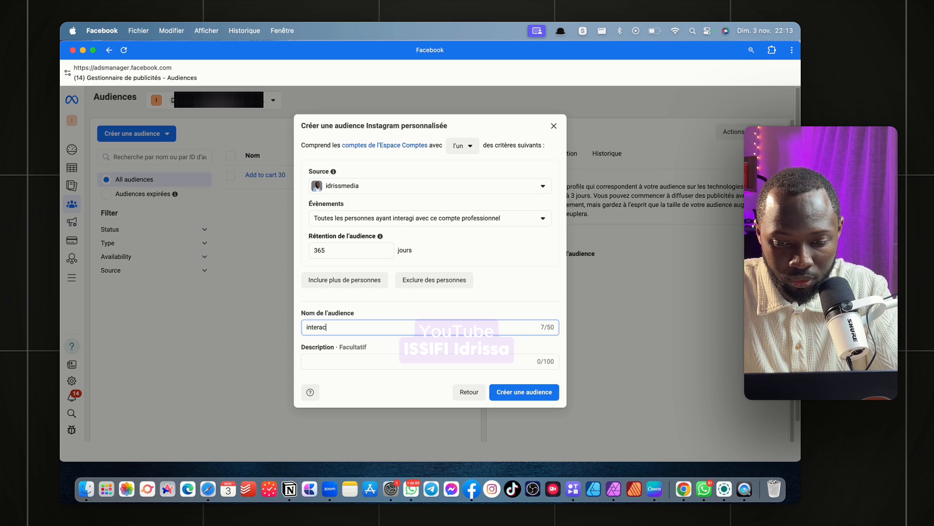
type("tion Instagram 365")
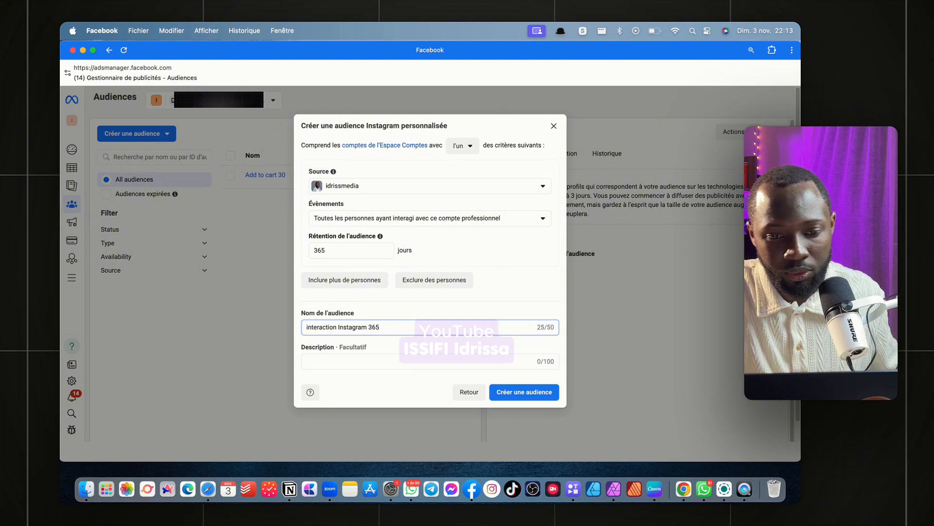
left_click(525, 393)
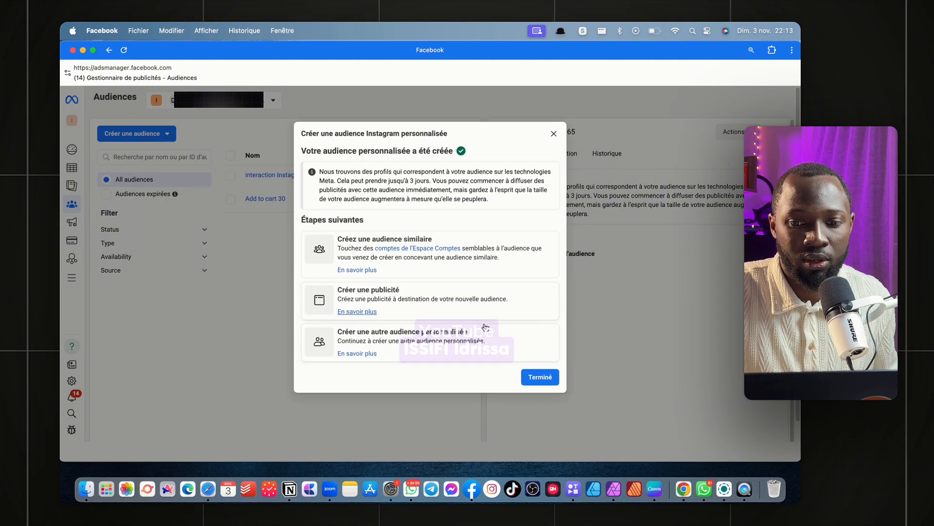
left_click(538, 378)
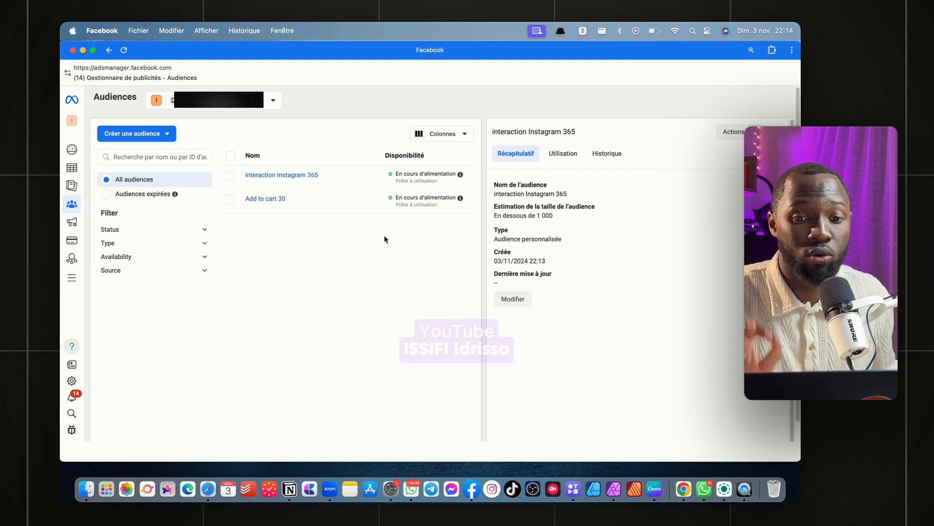
Start a new custom audience with Vidéo as its Meta source
left_click(157, 134)
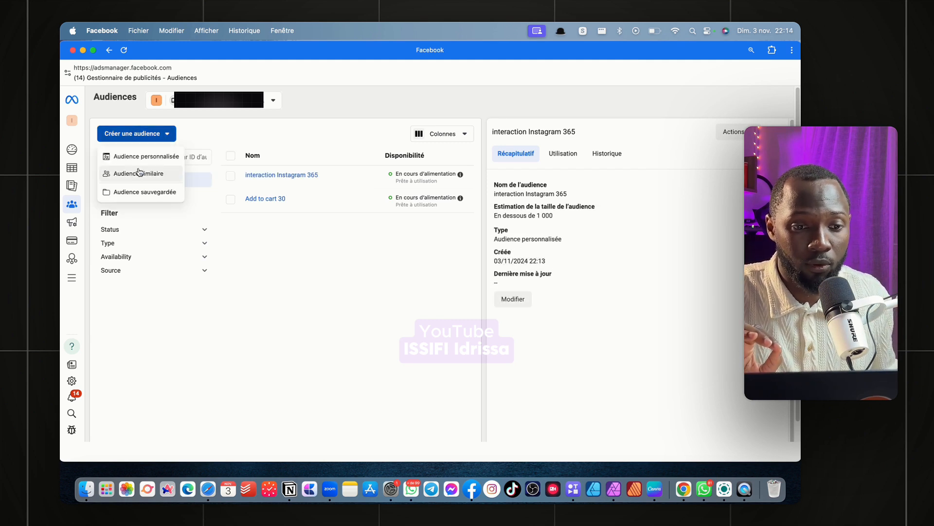
left_click(136, 157)
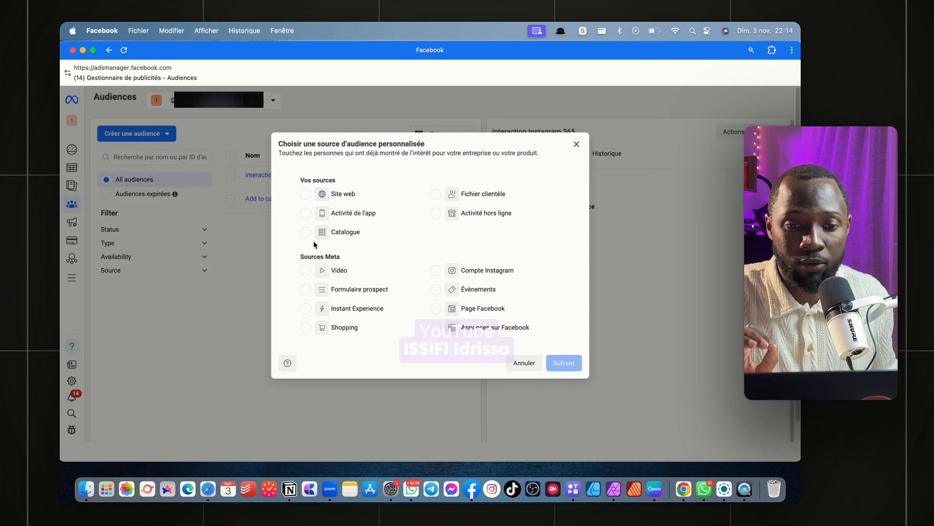
left_click(304, 271)
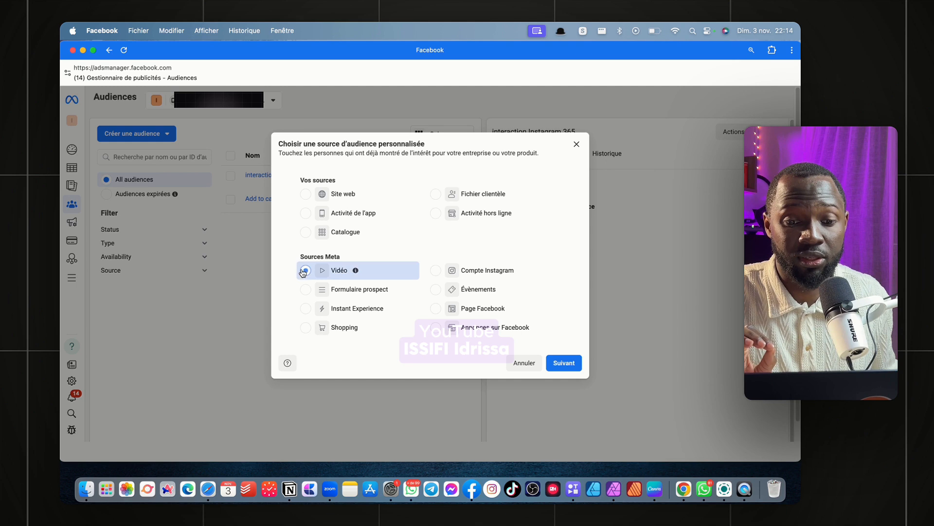
left_click(556, 366)
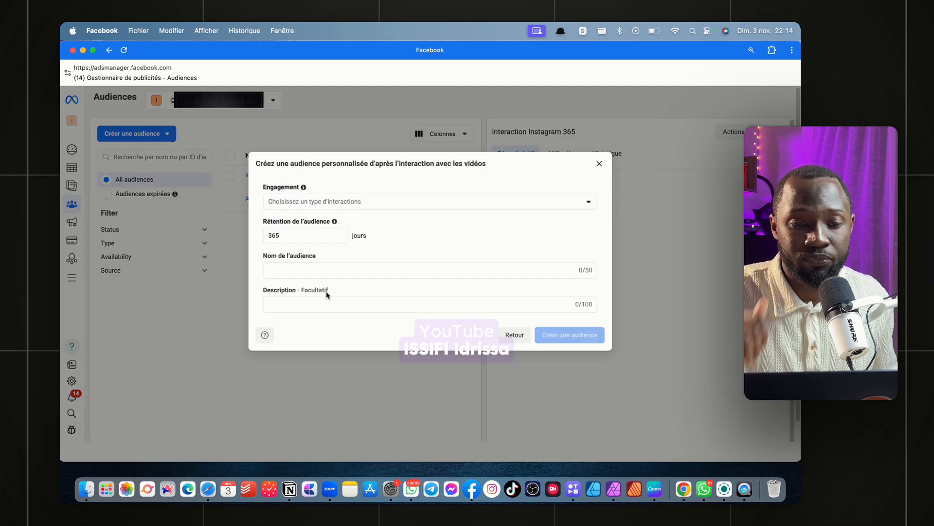
Try the video engagement types ThruPlay, au moins 50 % and au moins 95 %, clearing each selection
left_click(328, 201)
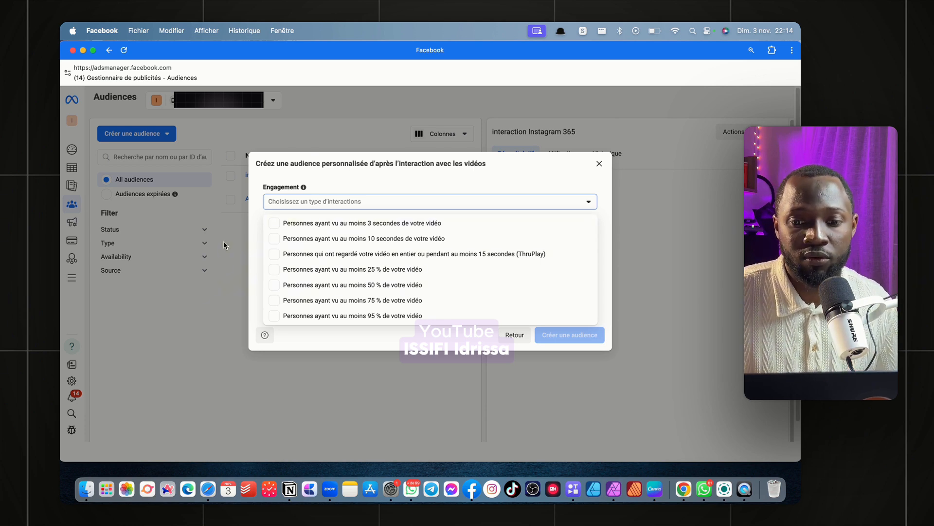
left_click(282, 255)
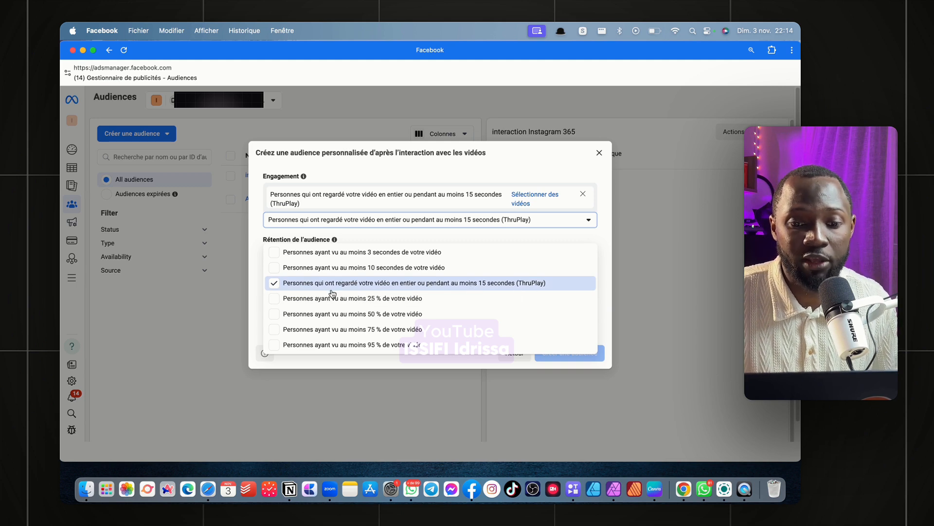
left_click(291, 322)
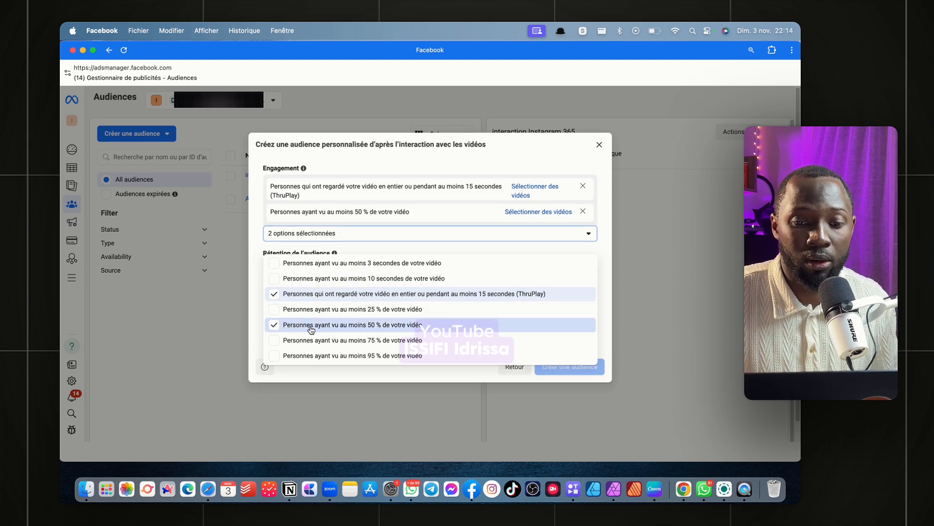
left_click(274, 295)
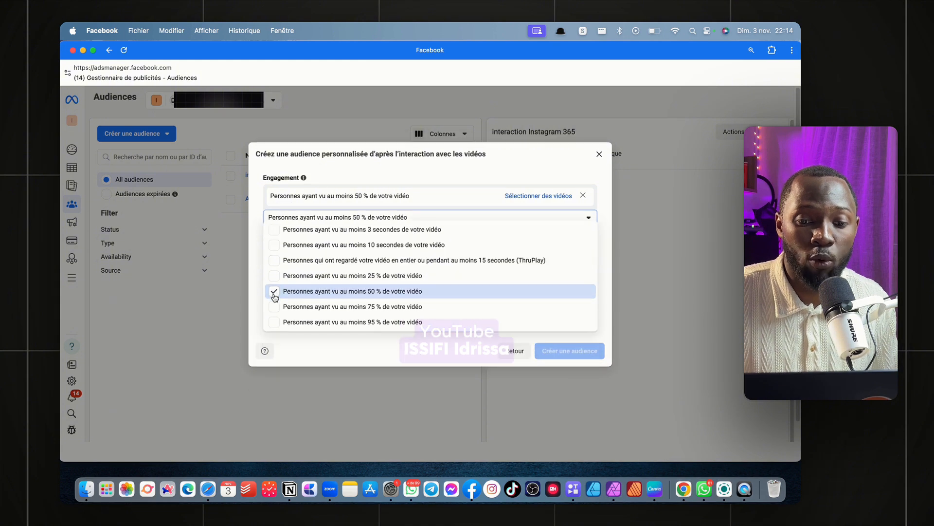
left_click(276, 323)
left_click(274, 322)
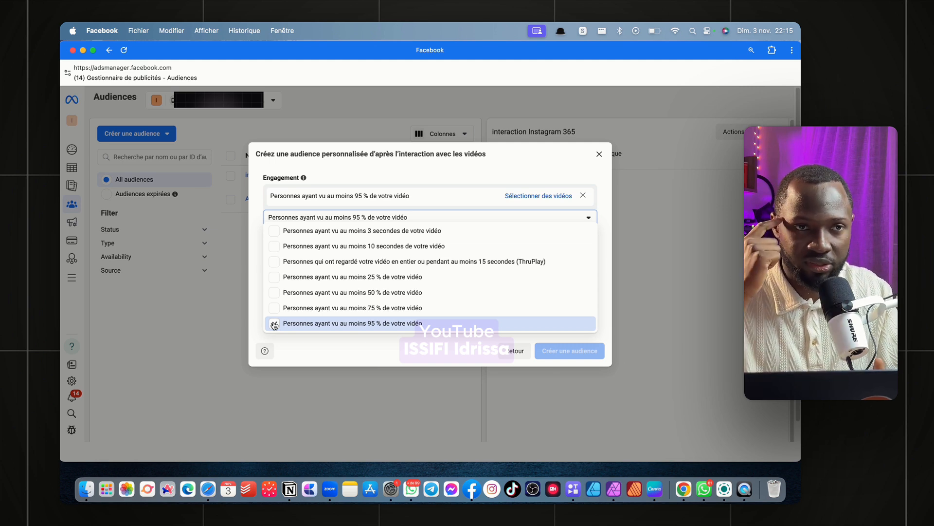
left_click(274, 324)
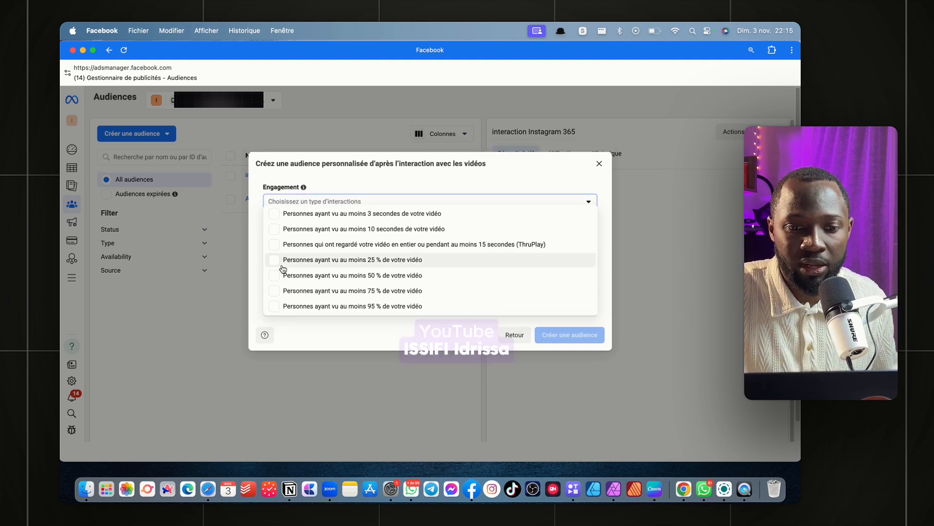
Set the video engagement to Personnes ayant vu au moins 10 secondes de votre vidéo and name the audience Vue de video sur 365 jr
left_click(275, 230)
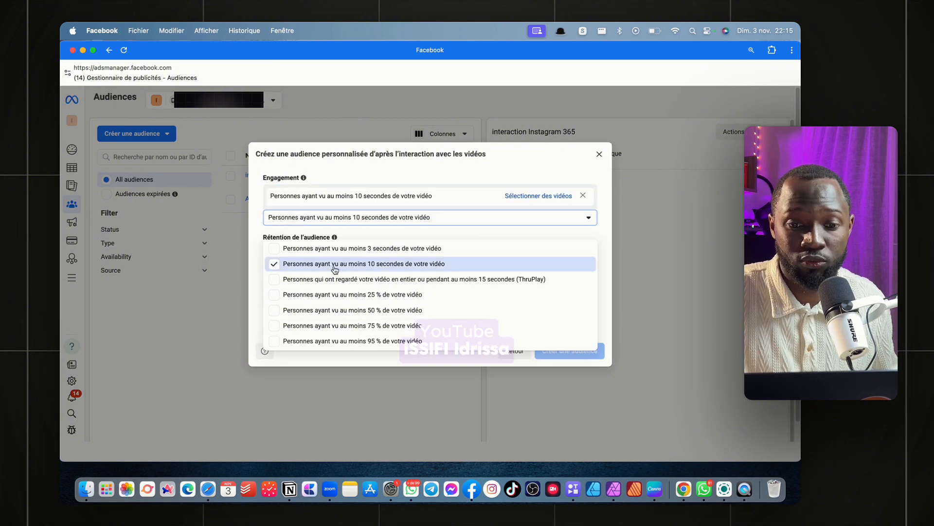
left_click(375, 360)
left_click(357, 284)
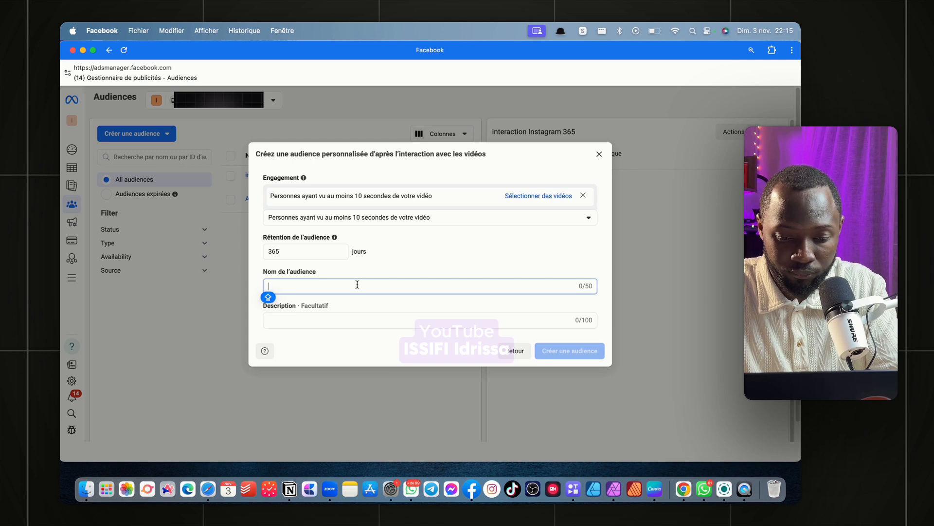
type("Vude")
key("BackSpace")
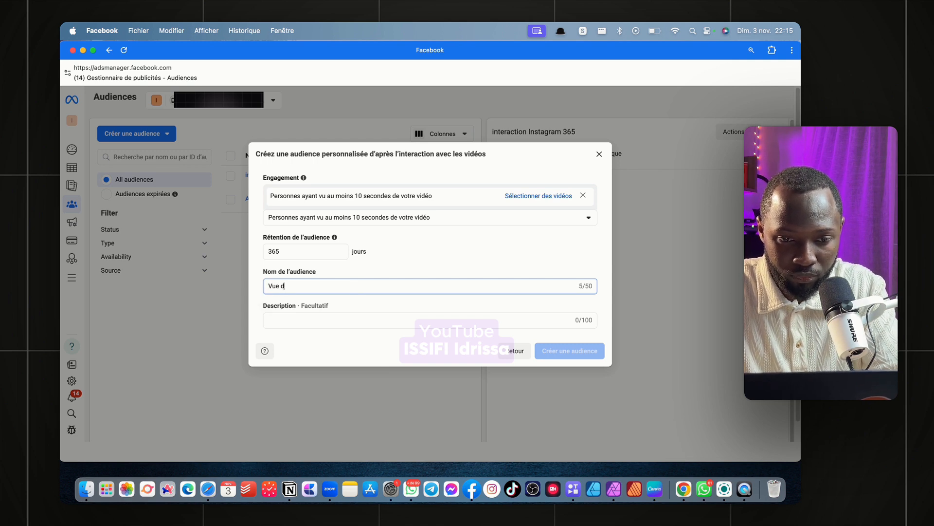
type("e video ")
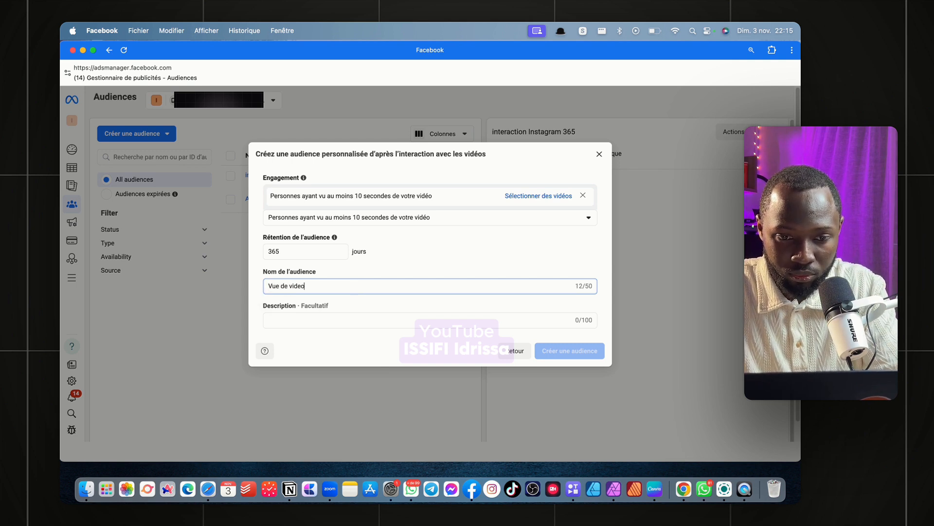
type("sur 3")
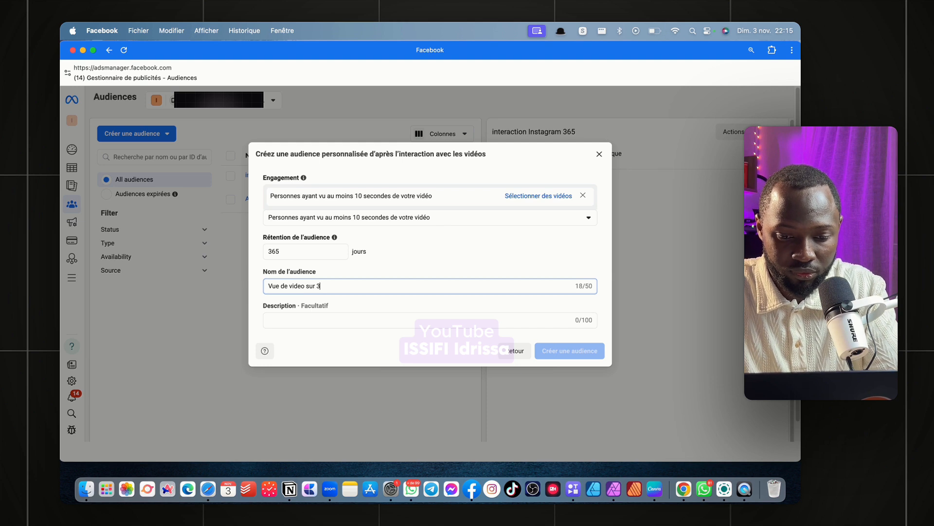
type("65 jr")
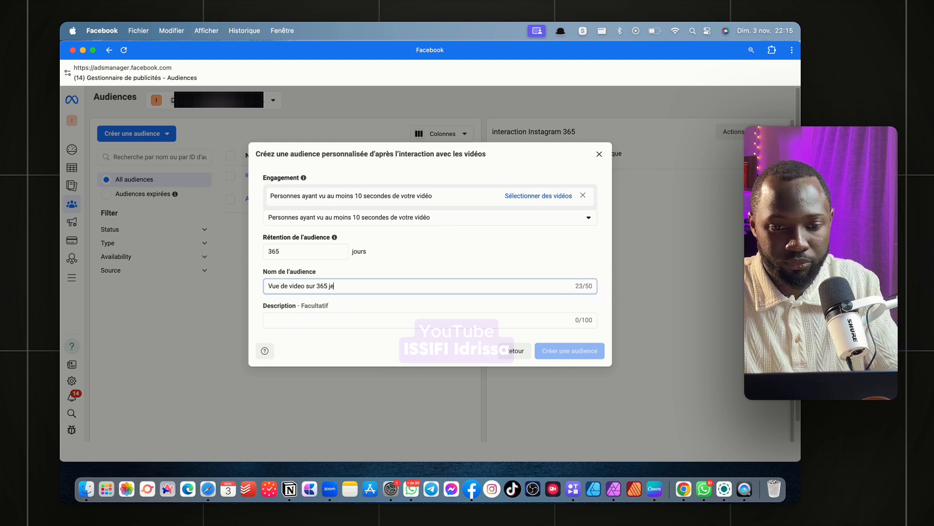
left_click(379, 327)
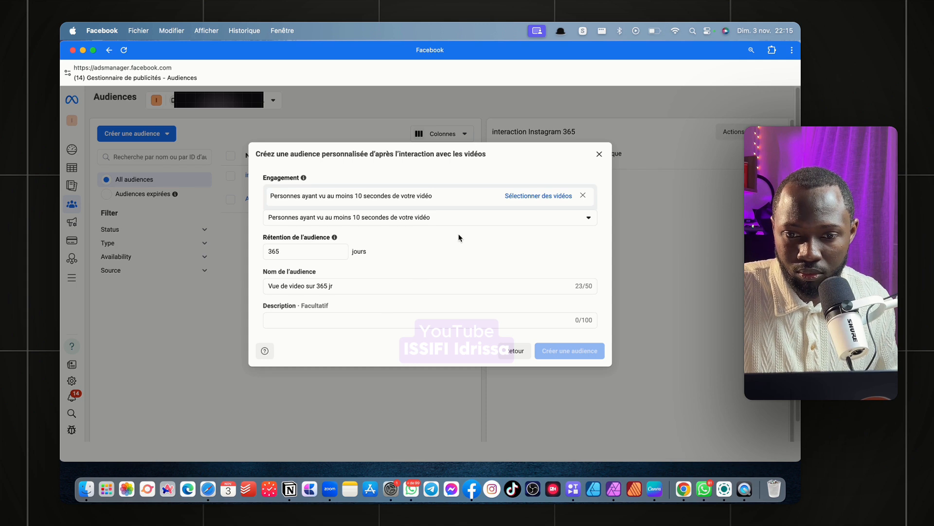
Choose the Instagram professional account as the video source and include its 2:25 video imported 30 oct 2024
left_click(522, 200)
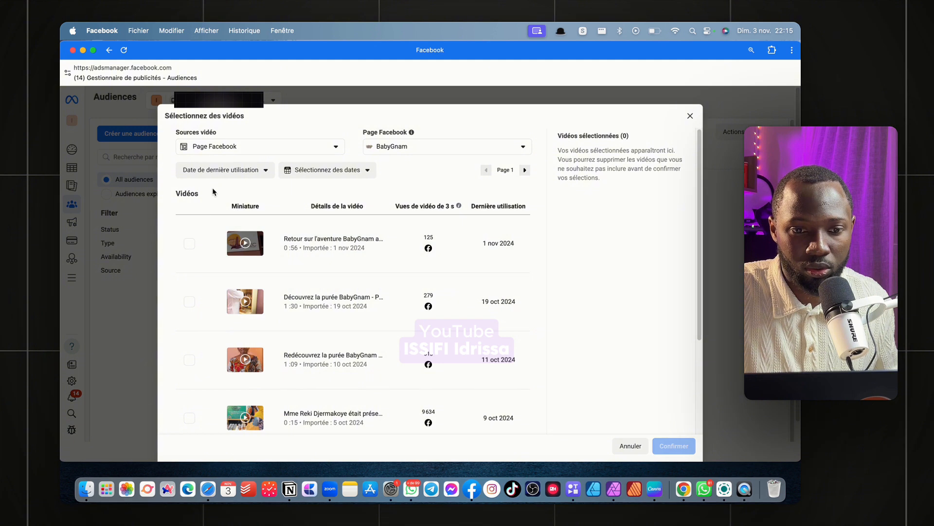
left_click(237, 149)
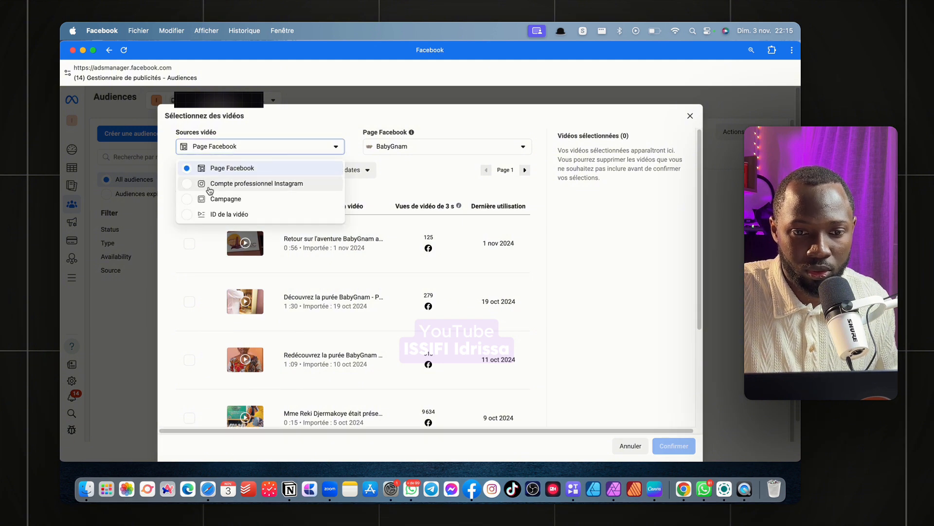
left_click(239, 184)
left_click(416, 146)
left_click(404, 199)
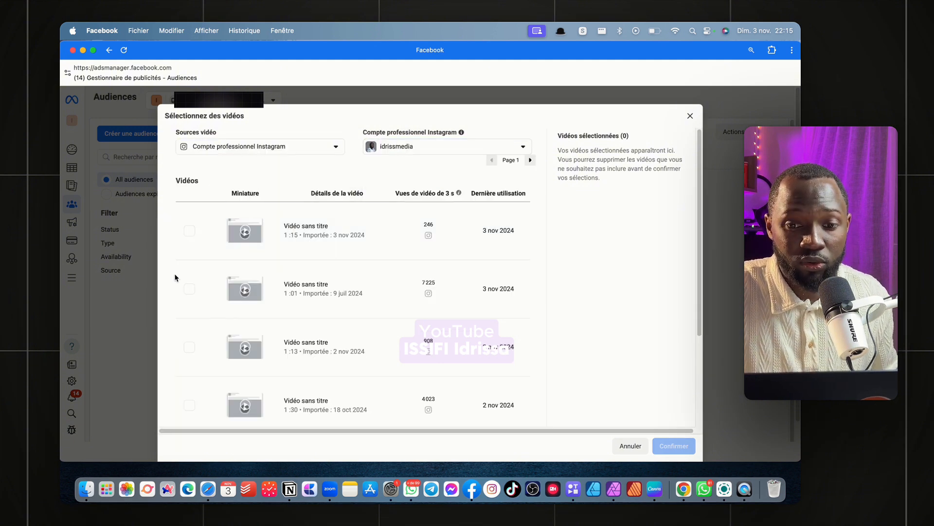
scroll(199, 300, "down", 1)
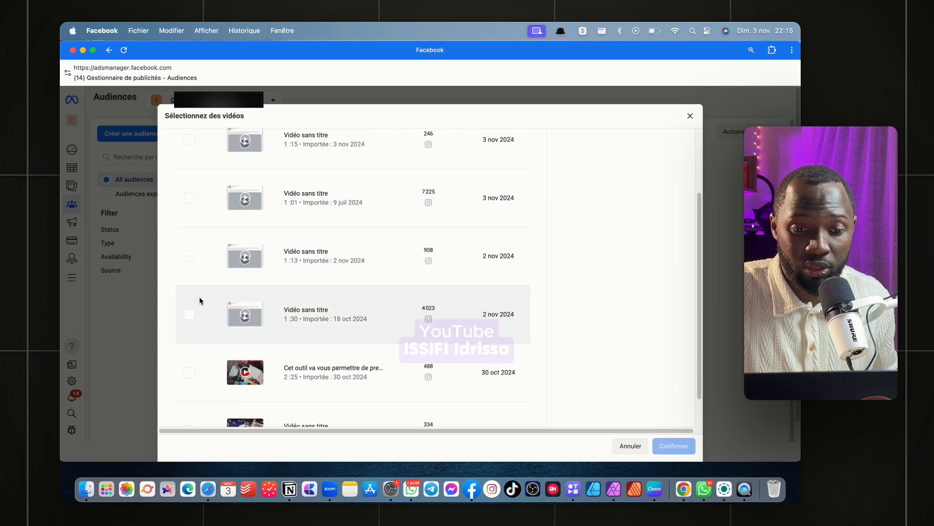
left_click(190, 364)
left_click(674, 446)
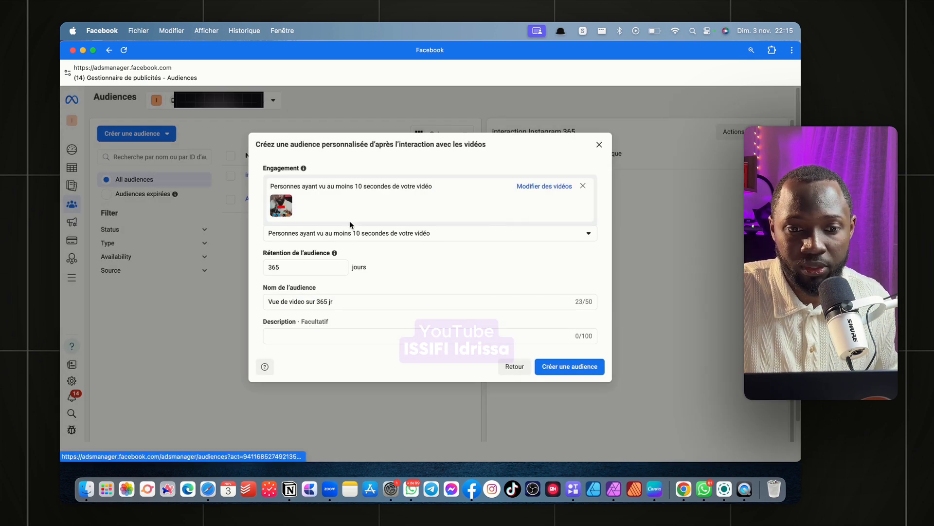
Add the Instagram account's 3:47 video imported 25 oct 2024 to the selection, then create the audience and finish
left_click(535, 188)
scroll(340, 168, "down", 2)
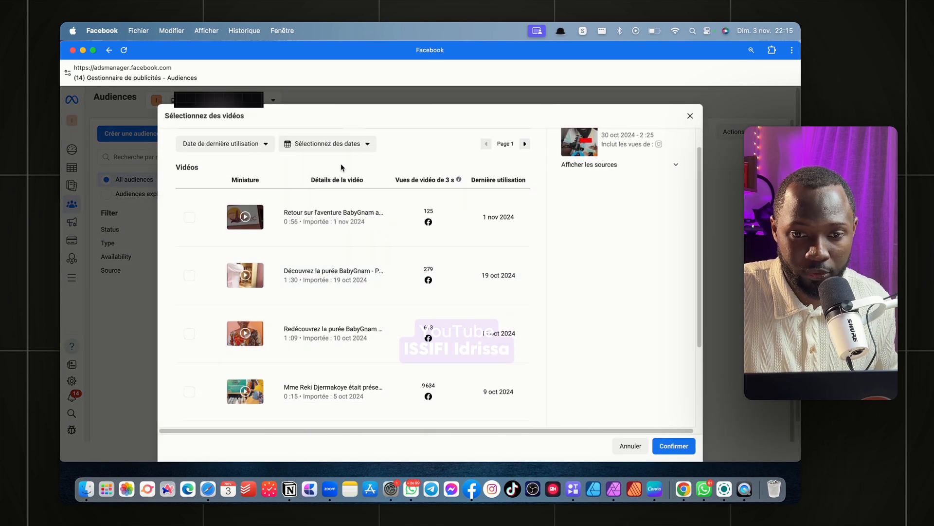
scroll(341, 168, "up", 2)
left_click(260, 147)
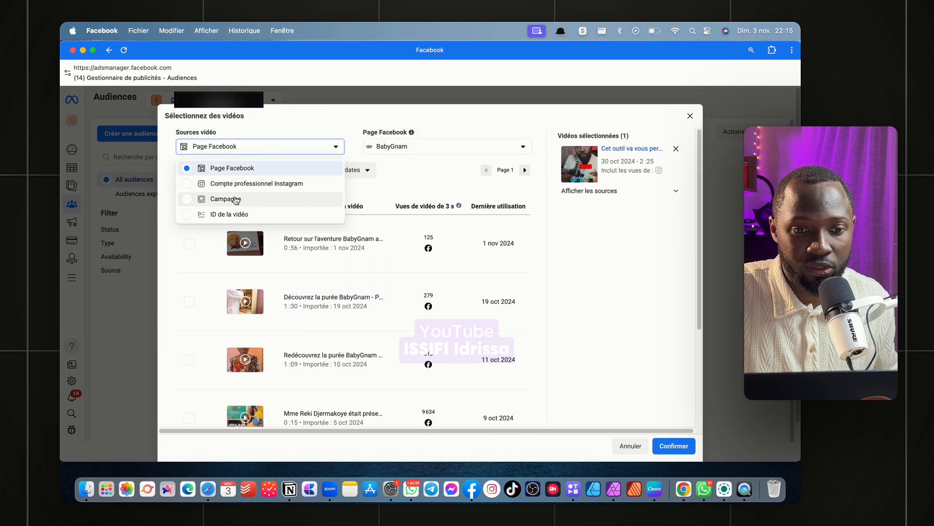
left_click(215, 184)
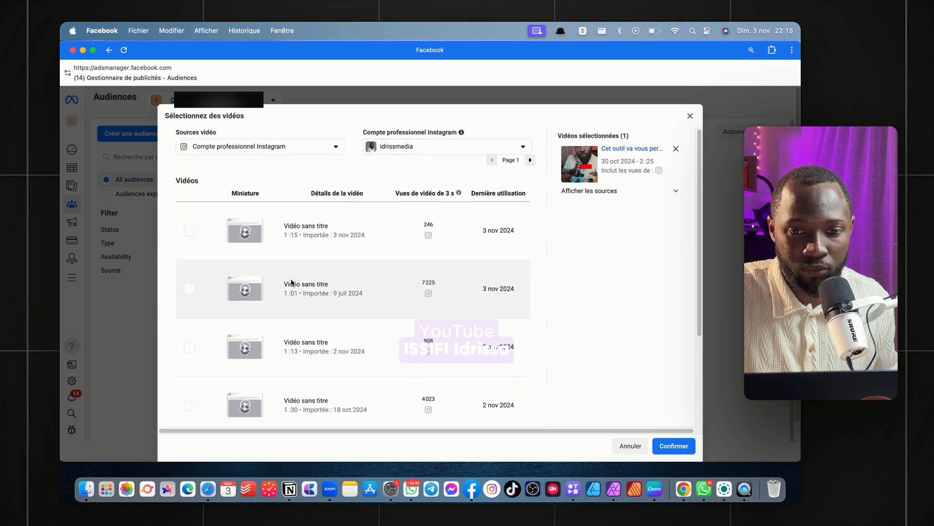
scroll(292, 282, "down", 5)
left_click(190, 395)
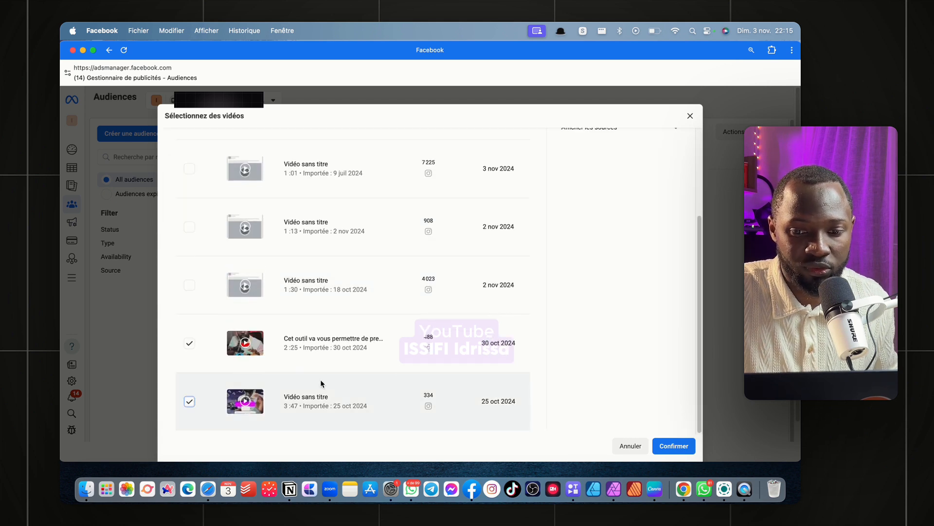
left_click(674, 446)
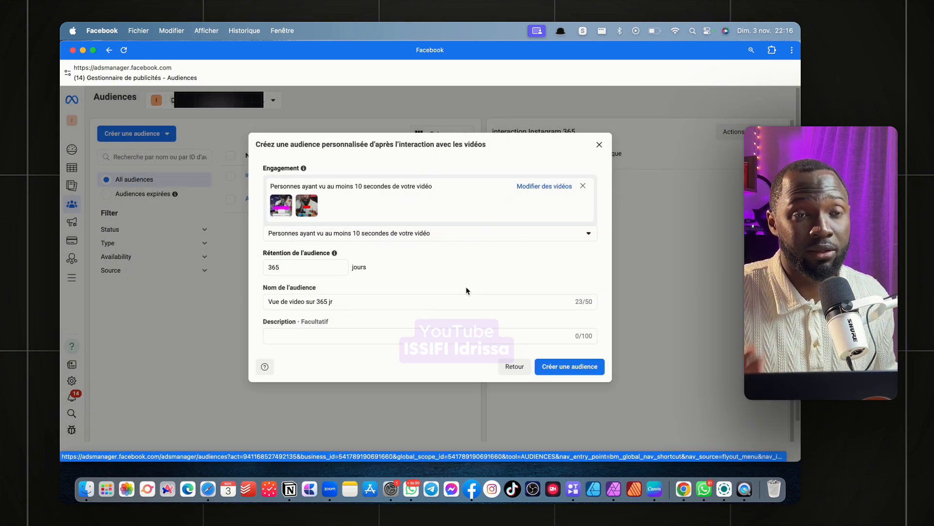
left_click(573, 366)
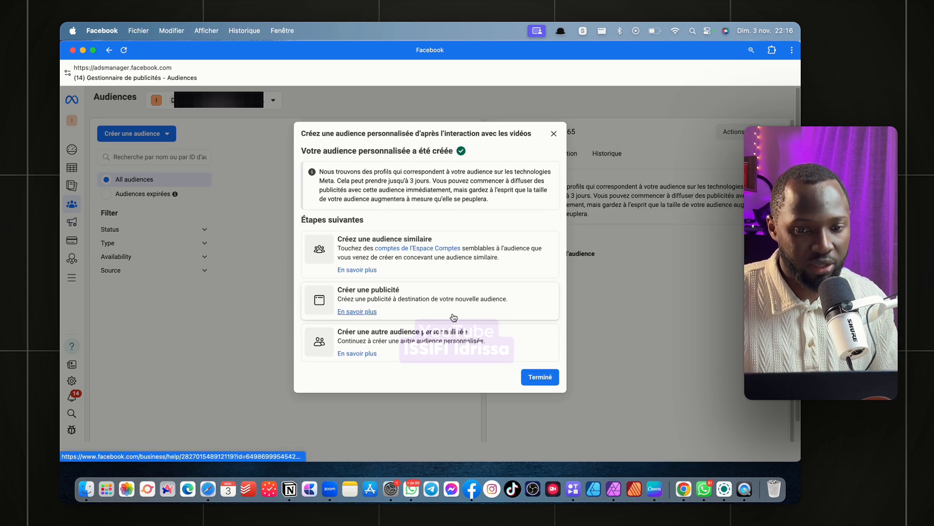
left_click(542, 378)
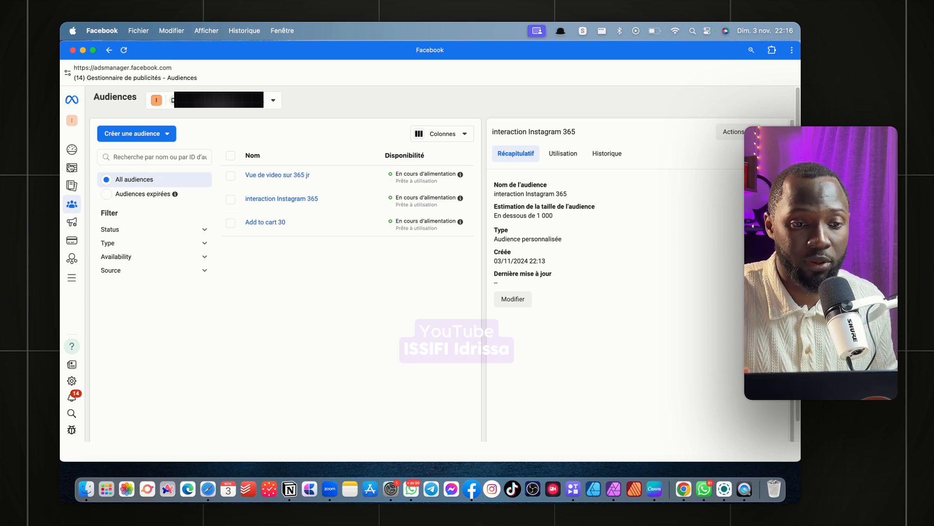
Go to the campaigns and open the ad set of the first Nouvelle campagne de Ventes draft for editing
mouse_move(109, 182)
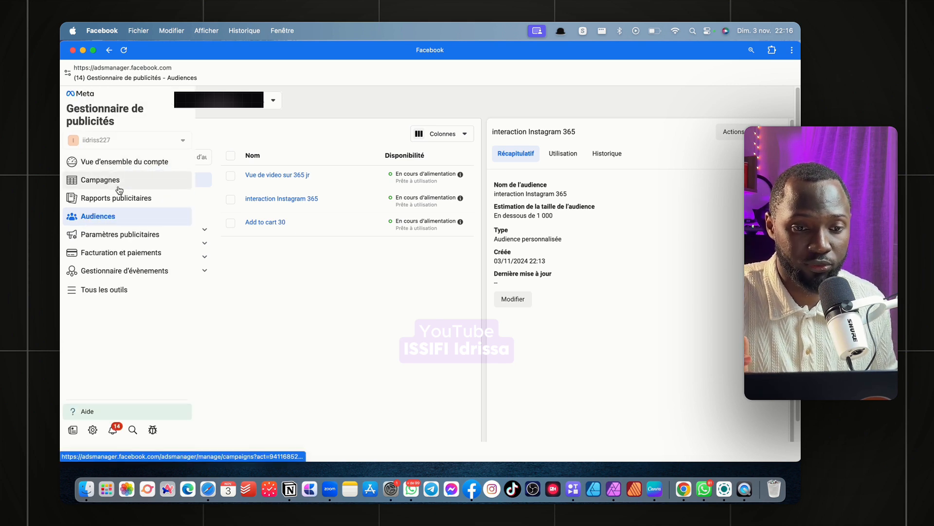
left_click(119, 189)
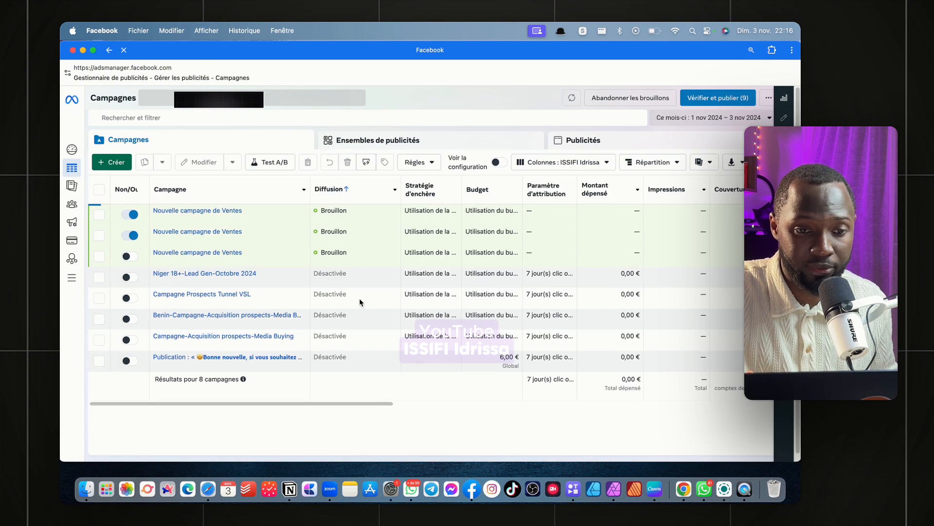
left_click(99, 215)
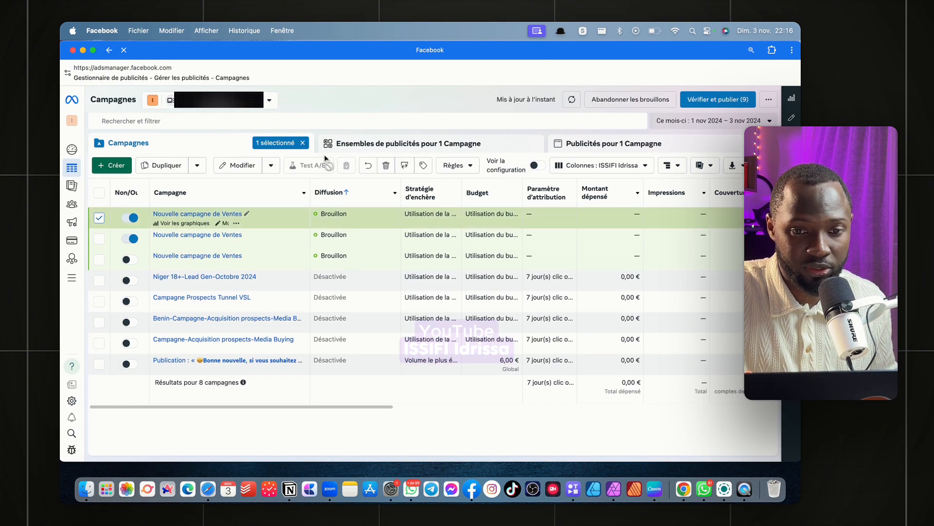
left_click(360, 145)
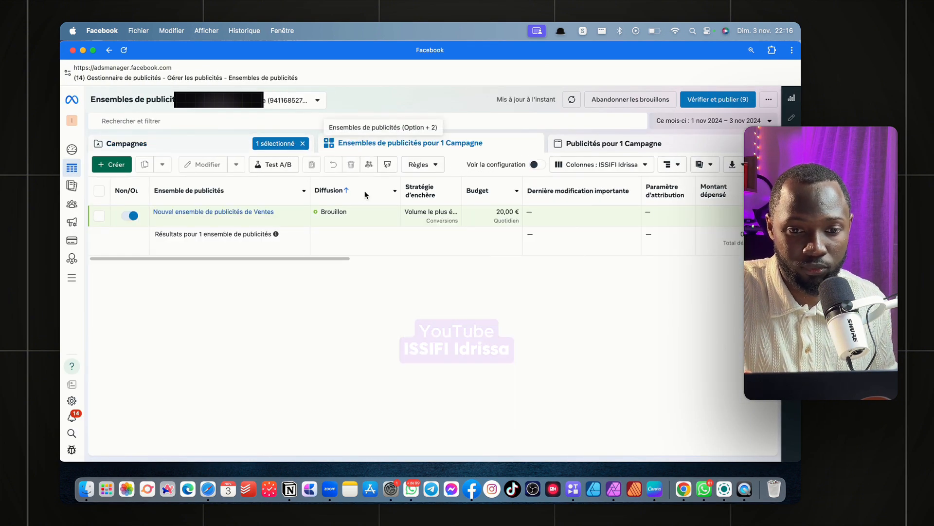
left_click(226, 223)
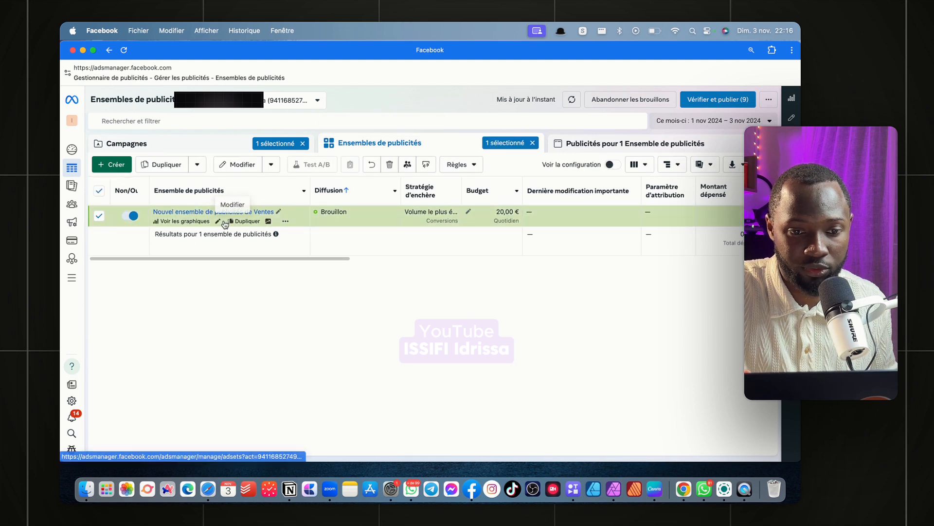
left_click(220, 223)
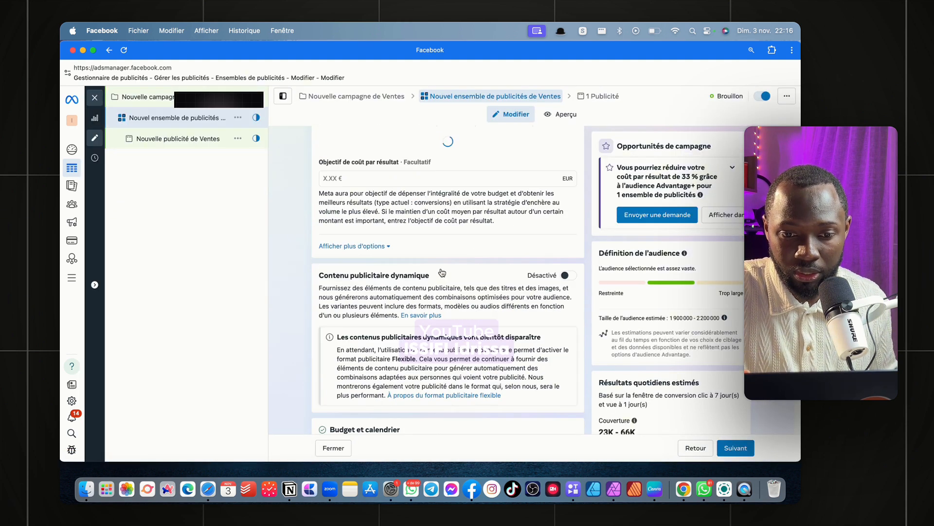
Add the existing website audience Add to cart 30 to the ad set's custom audiences
scroll(481, 297, "down", 5)
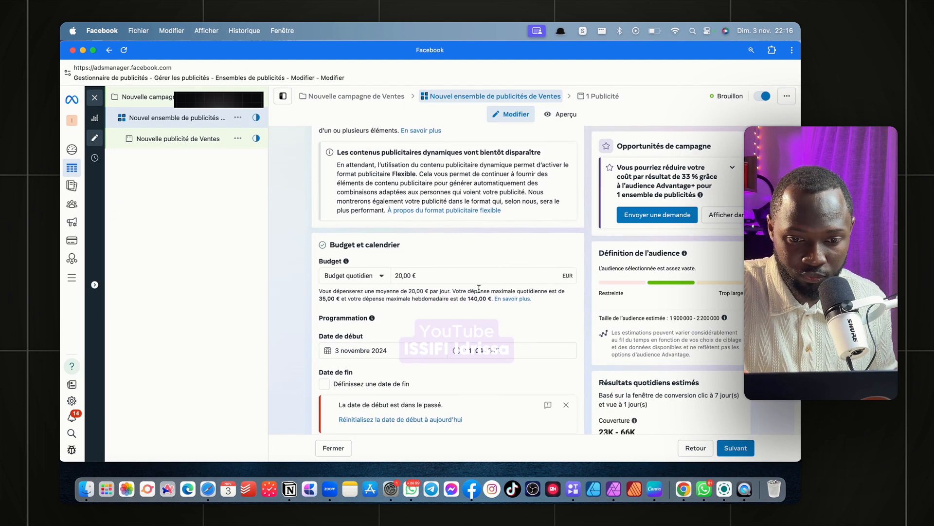
scroll(478, 289, "down", 10)
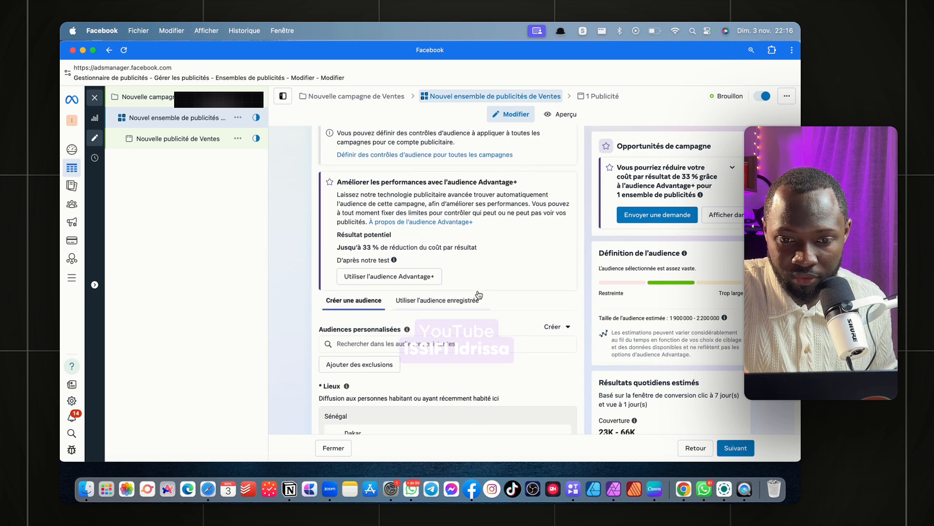
scroll(482, 293, "down", 3)
left_click_drag(339, 249, 408, 251)
mouse_move(409, 250)
left_click(371, 251)
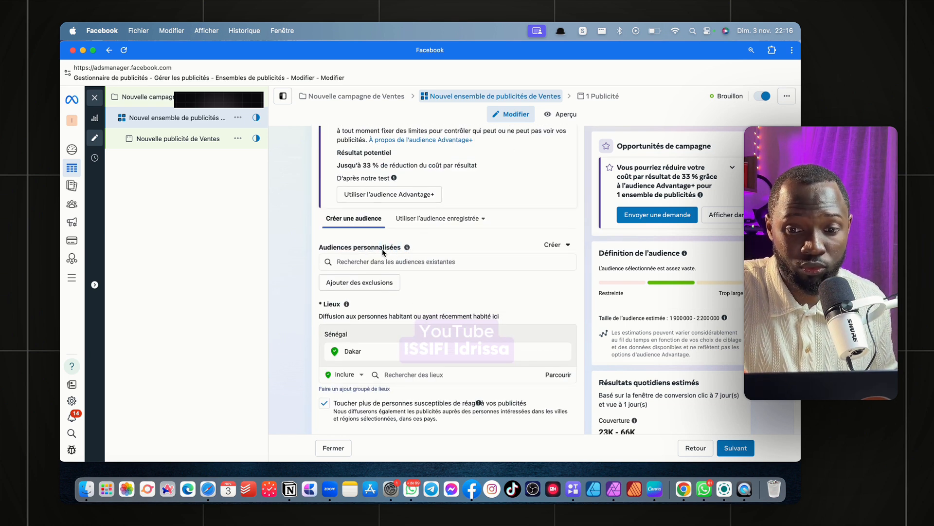
left_click(435, 263)
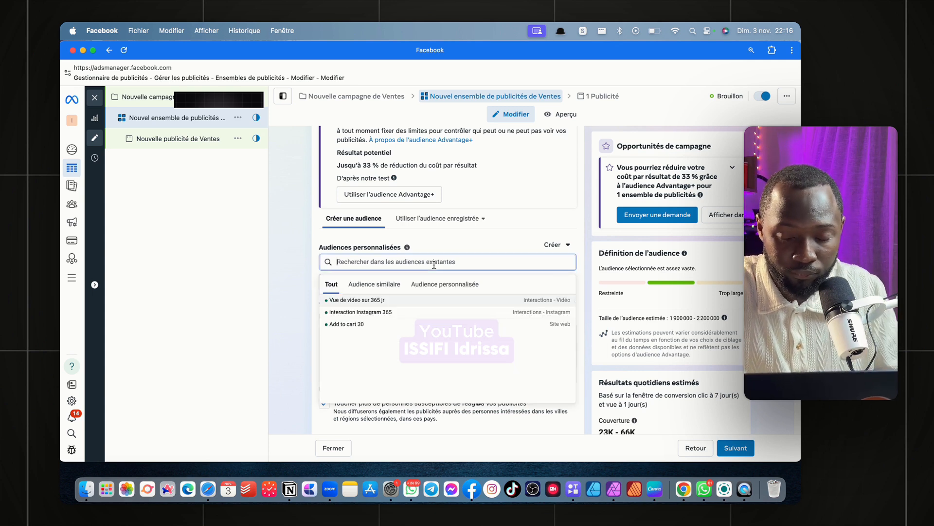
mouse_move(355, 301)
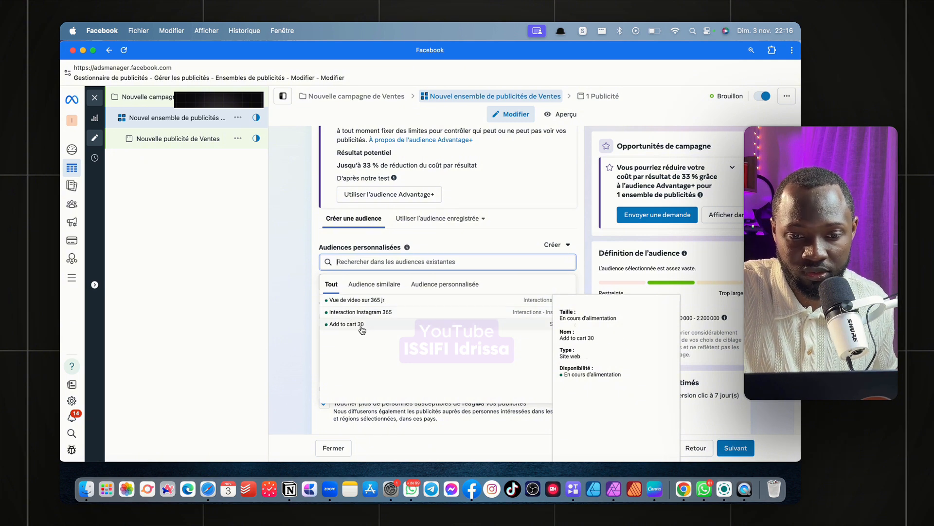
left_click(346, 324)
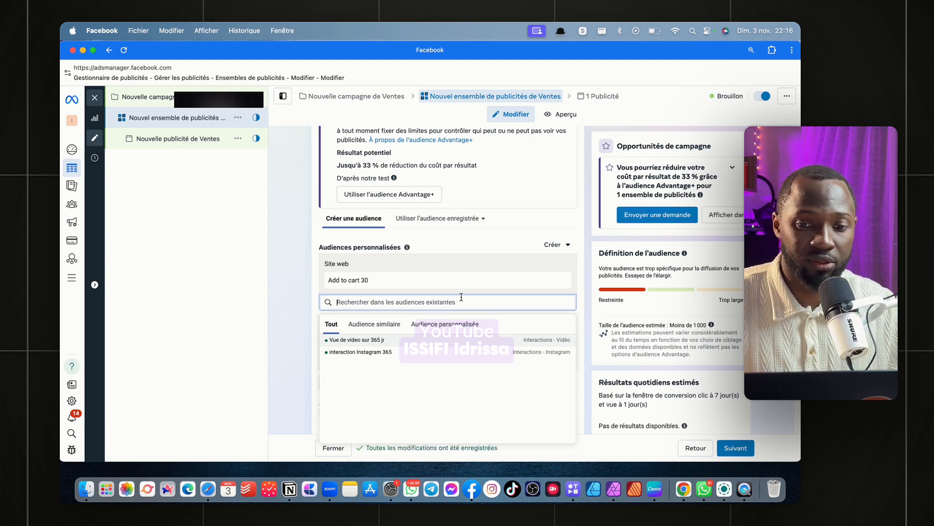
left_click(472, 352)
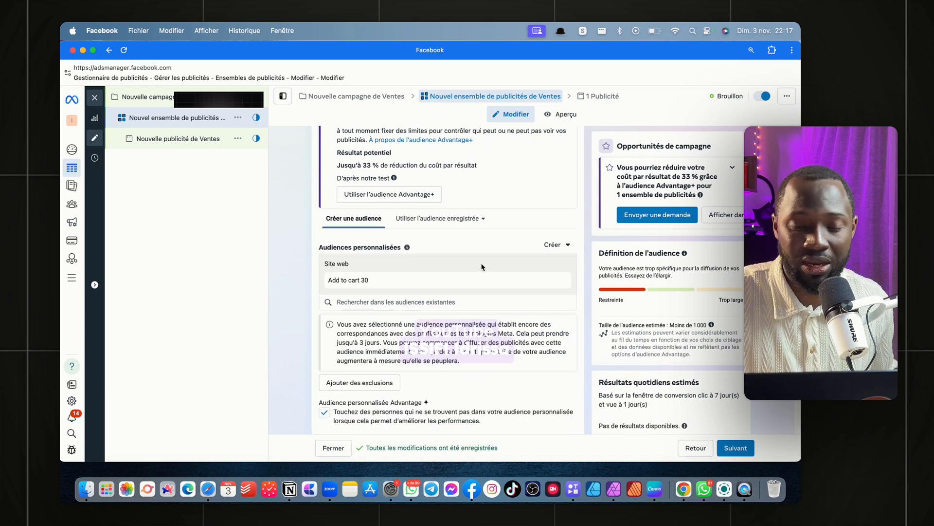
Review the ad set's remaining audience settings, from exclusions and locations to age, gender, detailed targeting and languages
scroll(485, 291, "down", 2)
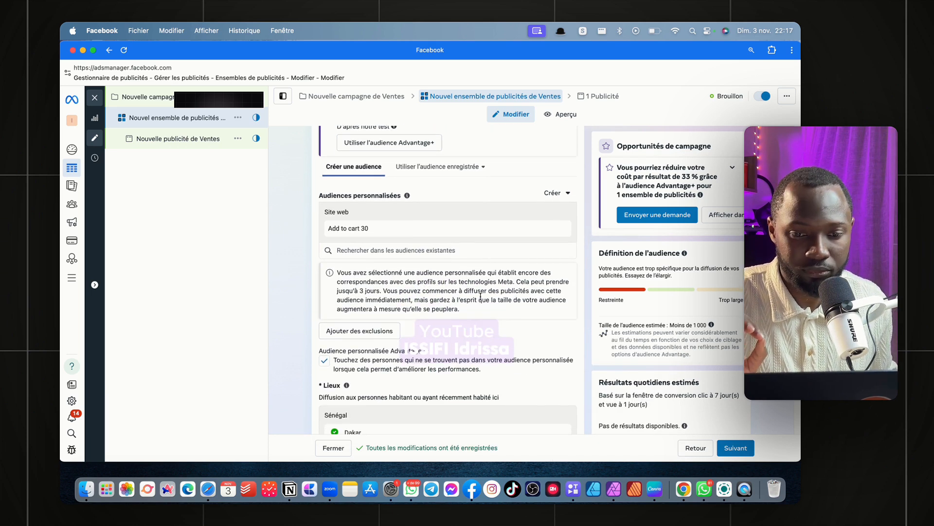
scroll(481, 296, "down", 3)
scroll(478, 295, "up", 2)
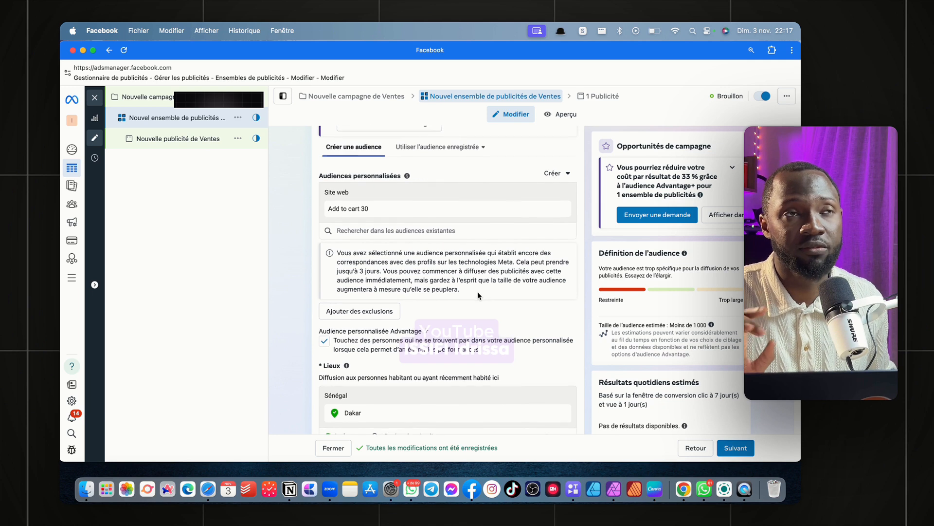
scroll(478, 291, "down", 6)
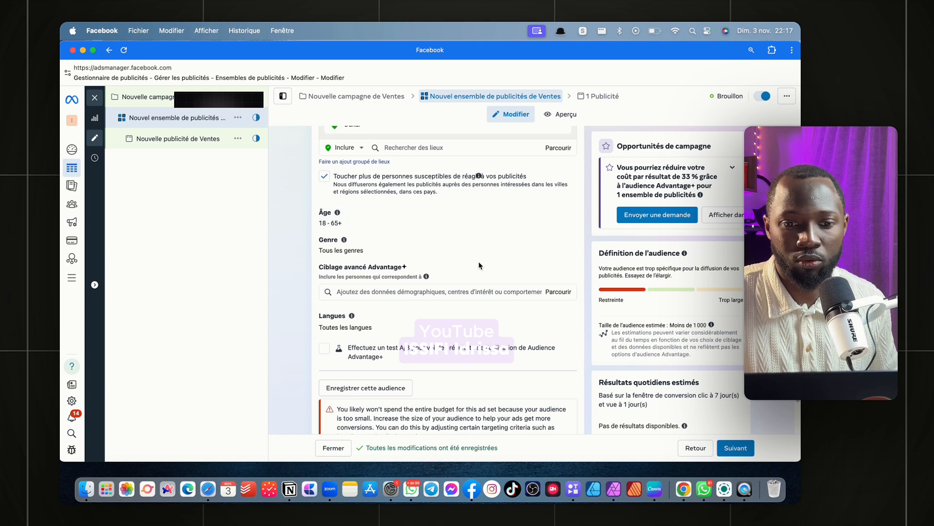
Finish checking the ad set's audience settings, then close its editor without publishing the draft items
scroll(453, 290, "down", 3)
scroll(446, 292, "up", 4)
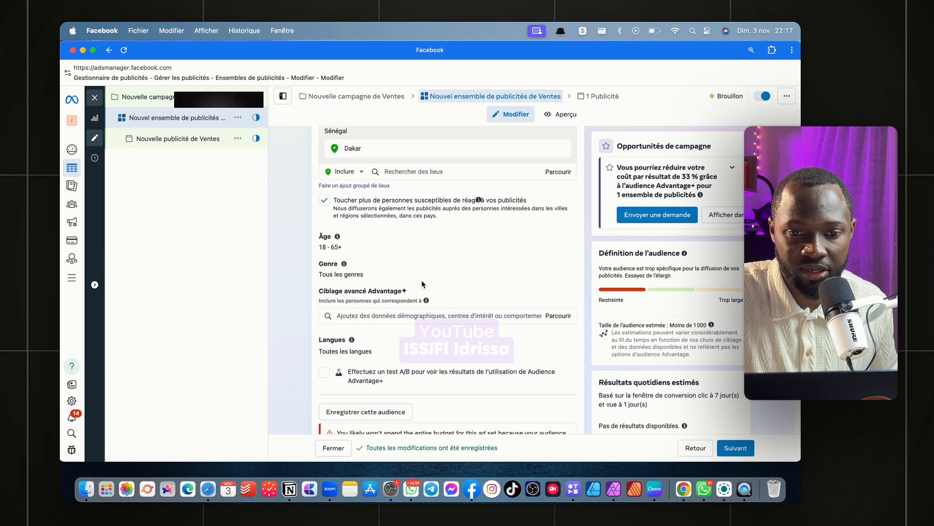
scroll(464, 282, "up", 4)
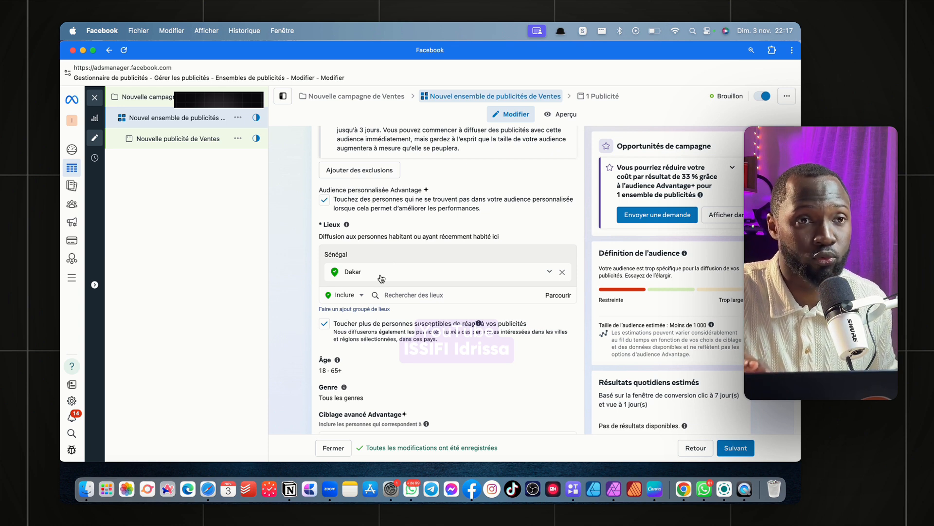
scroll(381, 278, "down", 3)
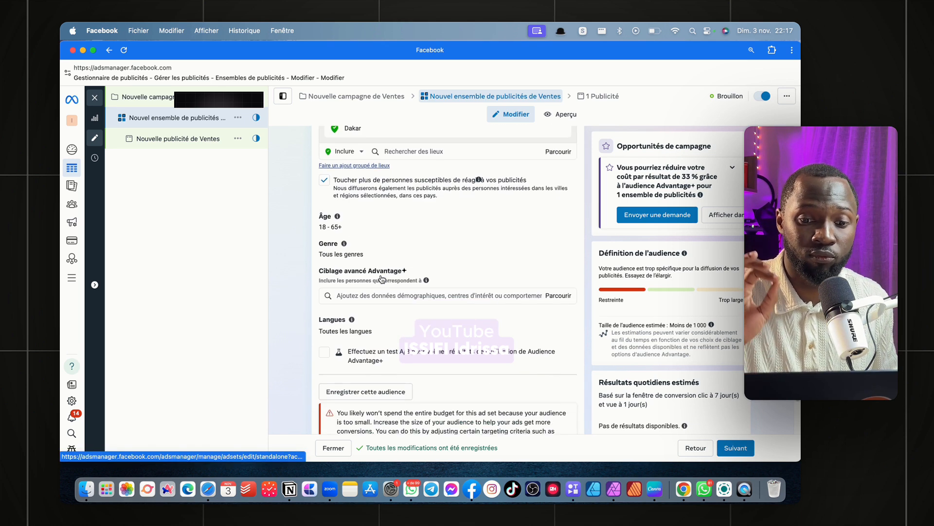
scroll(383, 278, "down", 4)
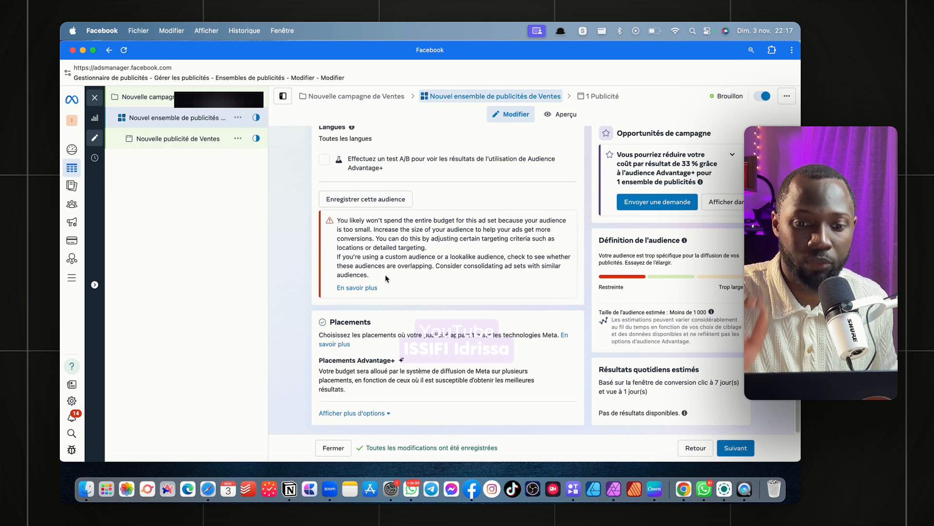
scroll(388, 278, "up", 2)
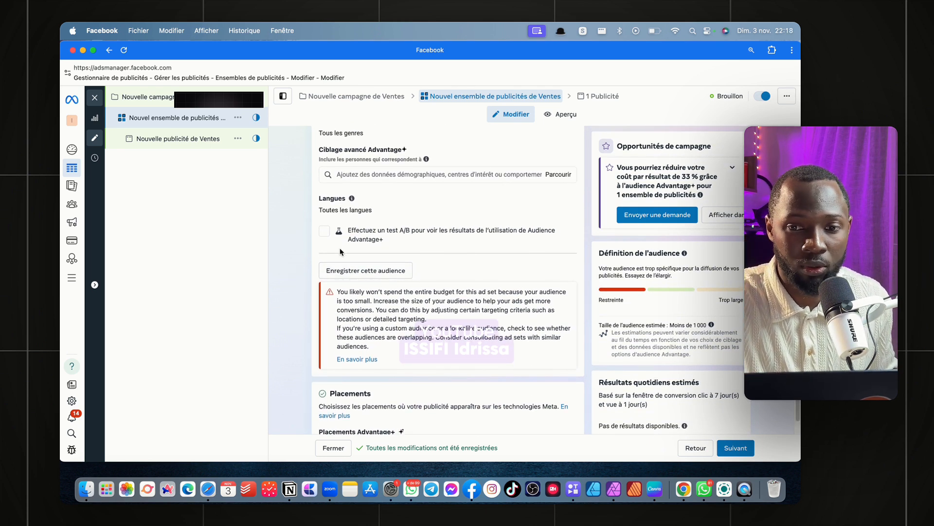
left_click(99, 104)
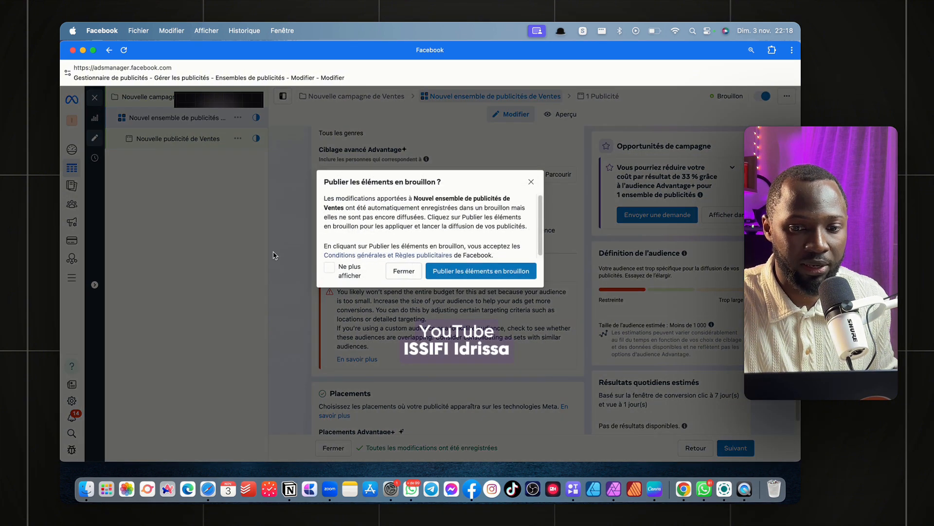
left_click(404, 272)
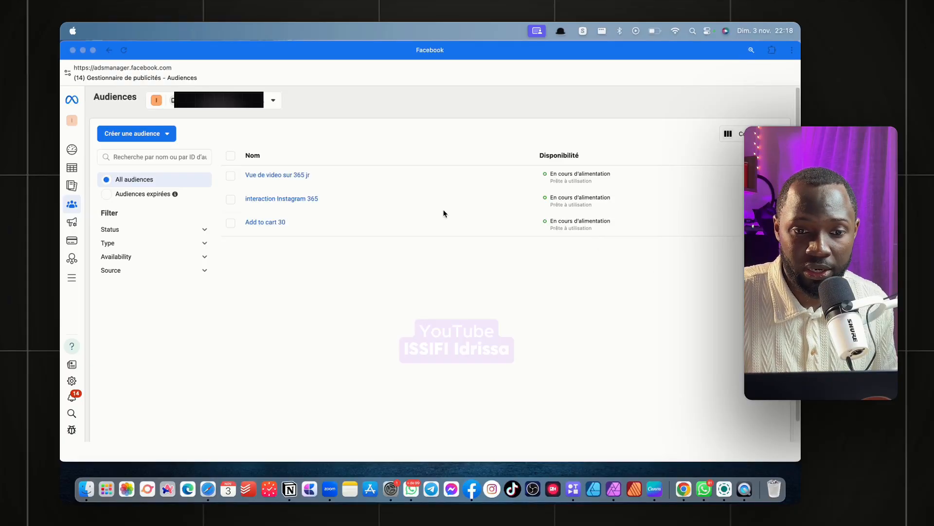
View the details of the Vue de video sur 365 jr audience and start creating a lookalike audience
left_click(285, 176)
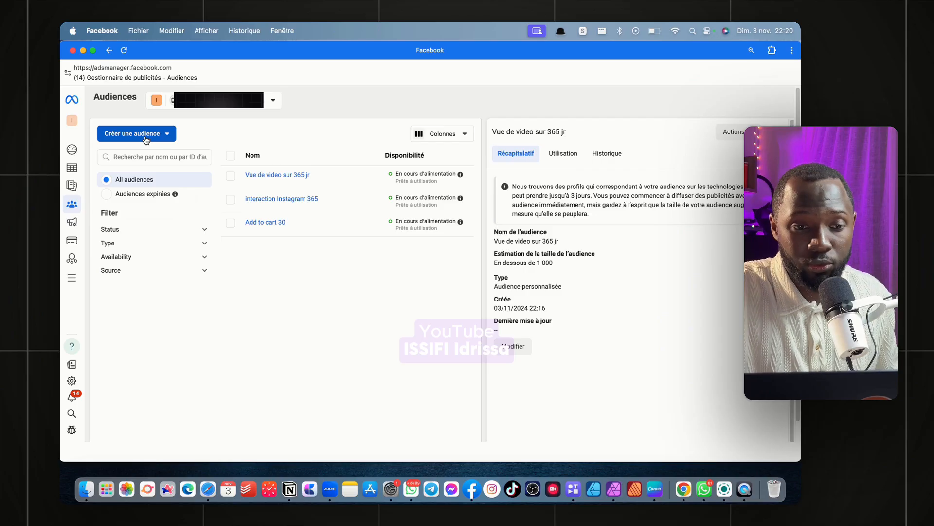
left_click(146, 141)
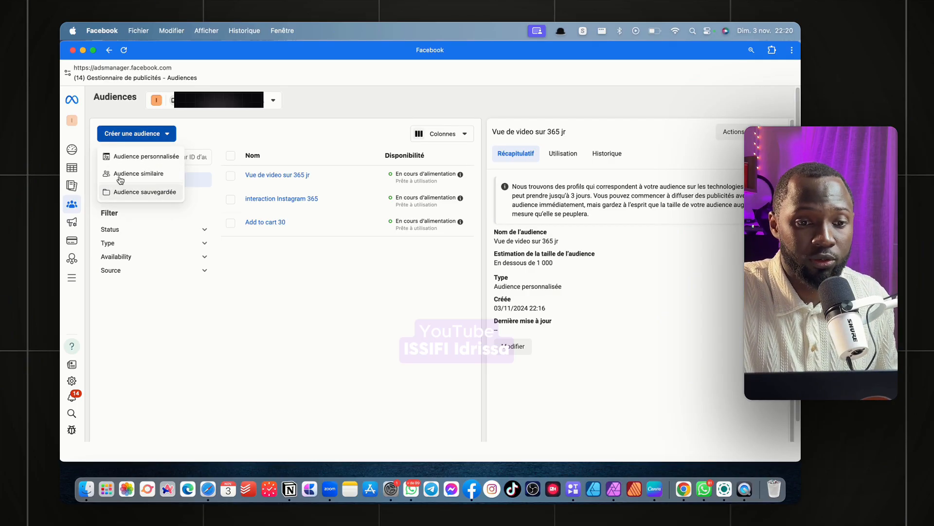
left_click(197, 177)
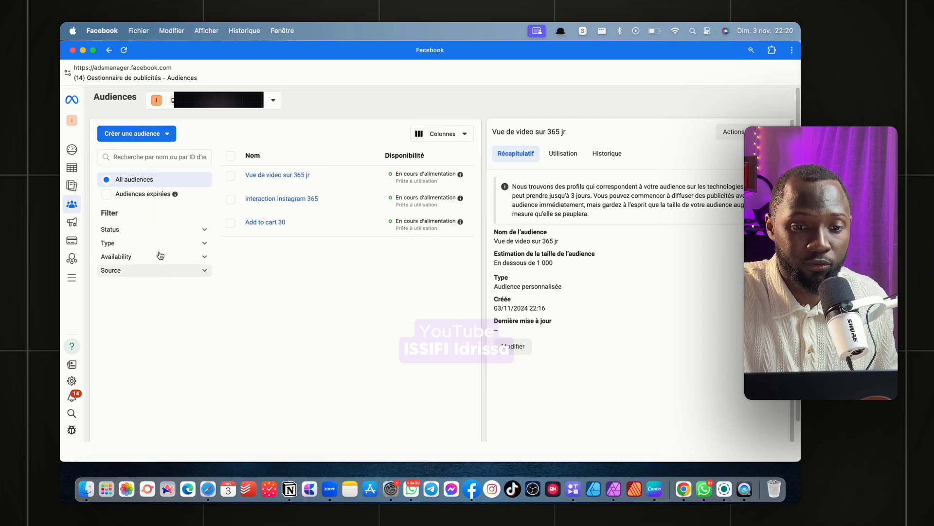
left_click(134, 133)
left_click(134, 174)
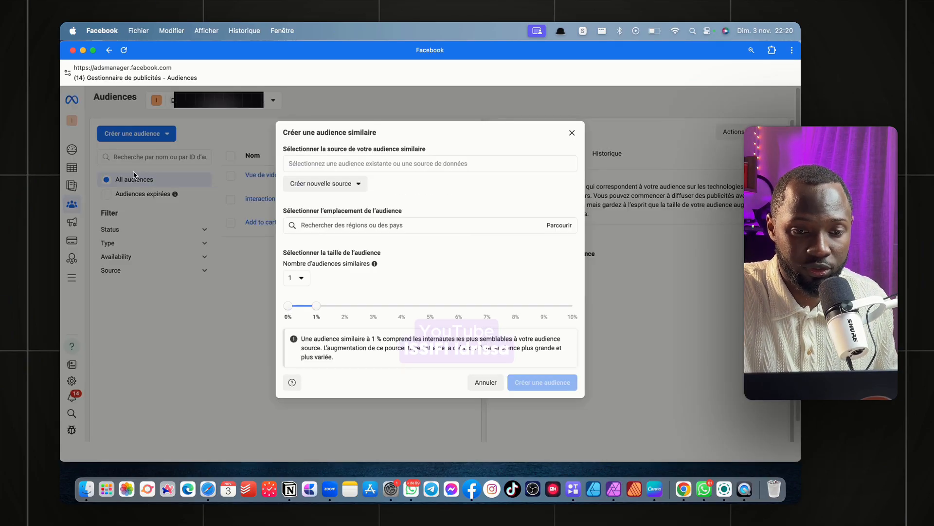
Set the lookalike source, from the other sources, to the Page listed between Forum du tourisme and Moon Wear
left_click(337, 190)
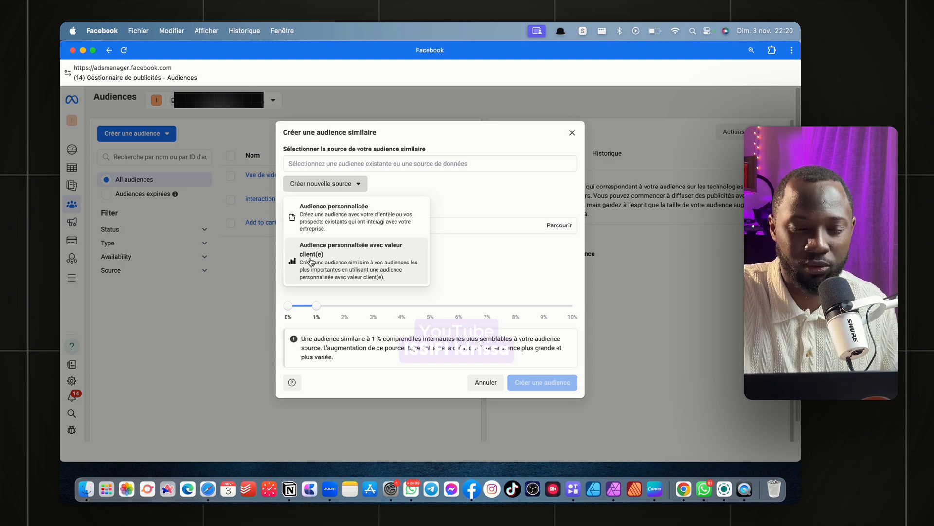
left_click(472, 217)
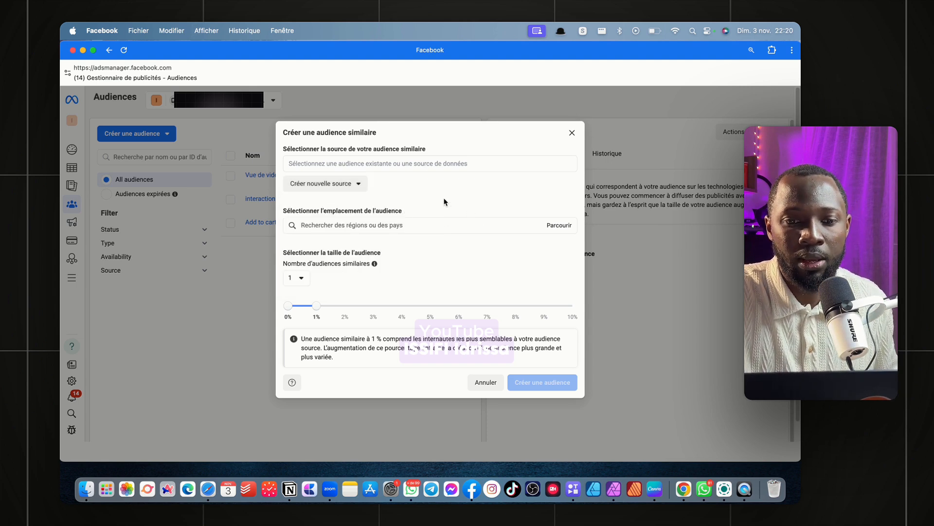
left_click(350, 162)
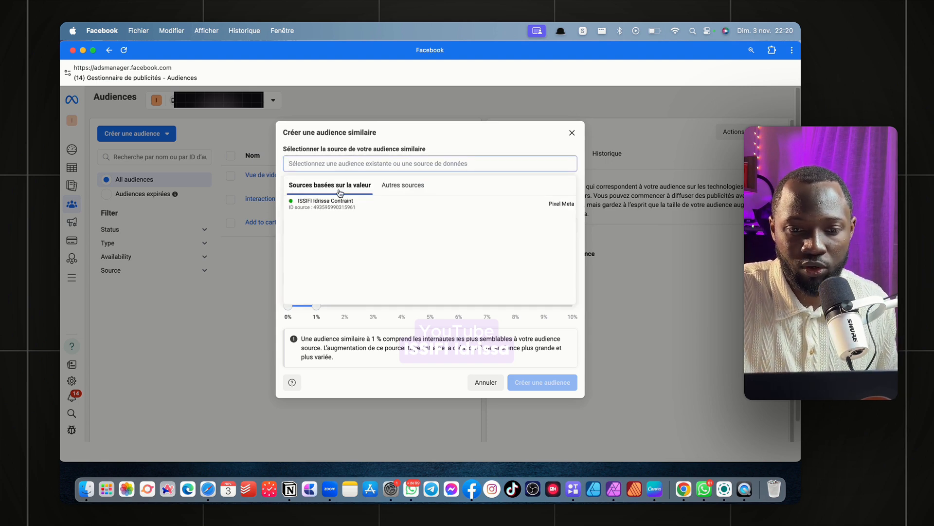
left_click(387, 190)
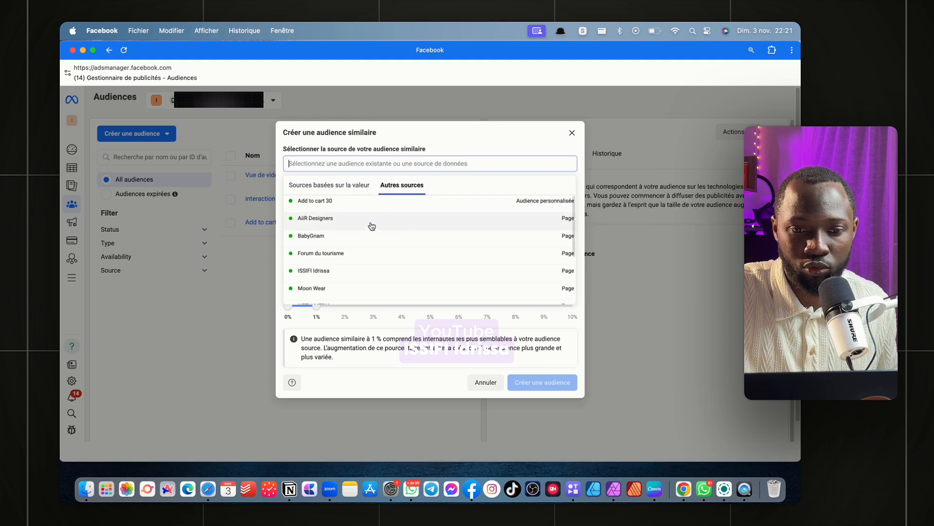
left_click(350, 269)
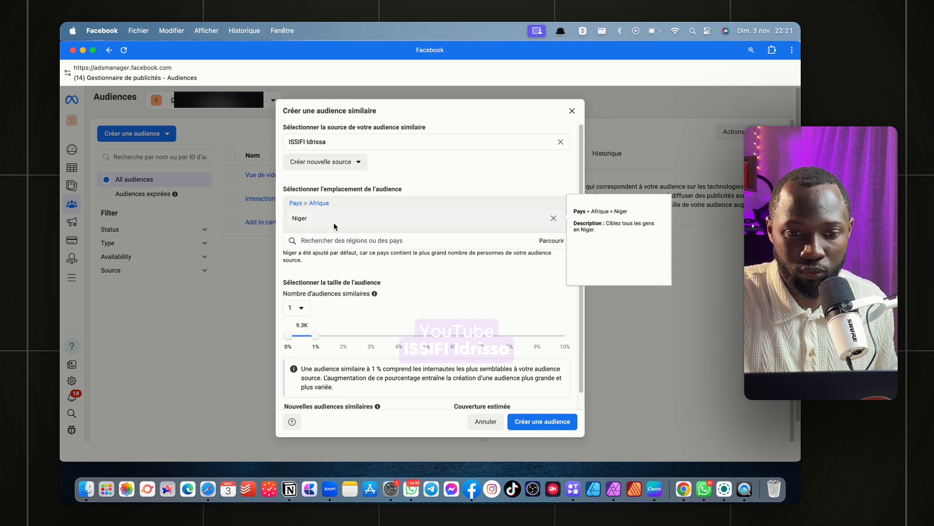
Set the lookalike audience's location to Sénégal only, removing the country added by default
left_click(553, 219)
left_click(464, 220)
type("sen")
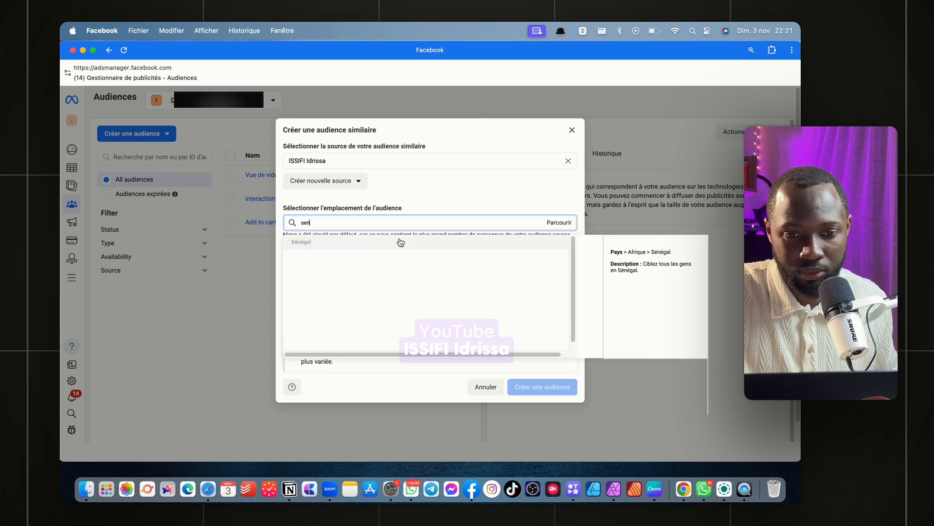
left_click(364, 245)
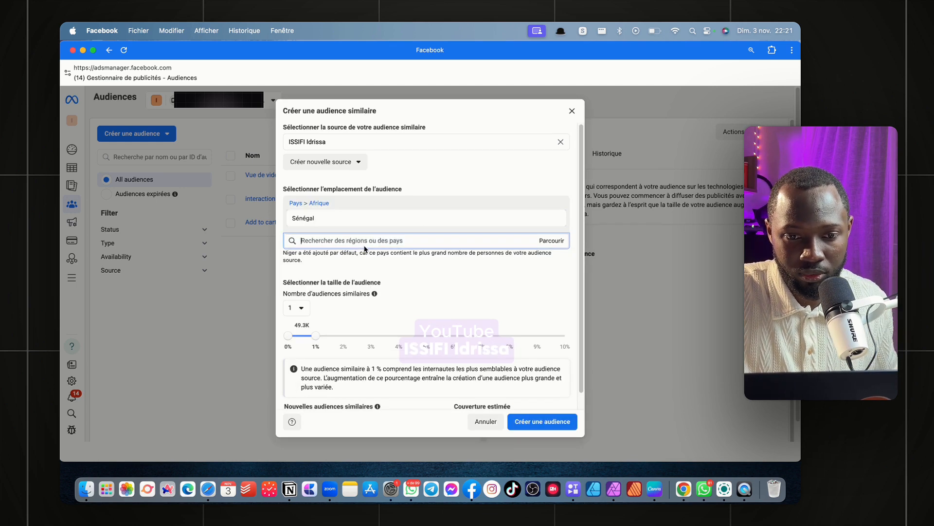
Compare the lookalike audience's estimated reach at audience sizes of 1% and 10%
scroll(341, 276, "down", 1)
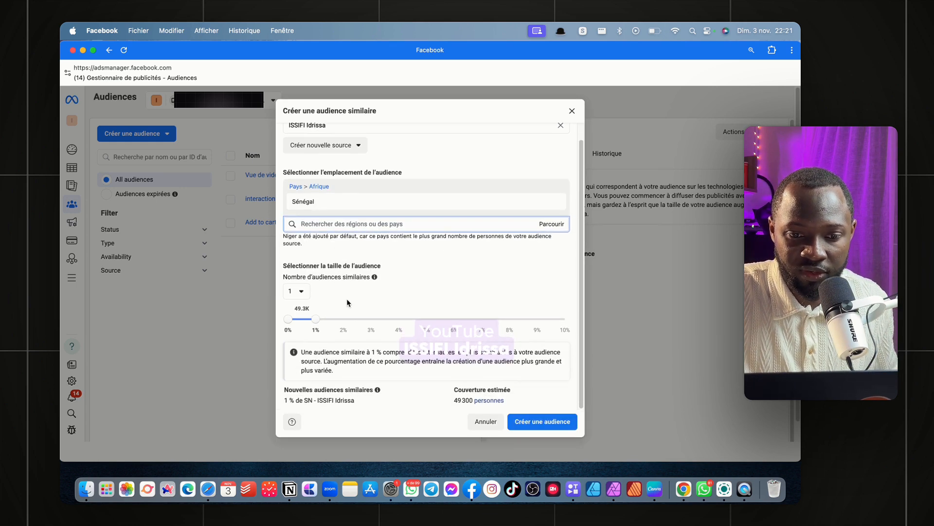
mouse_move(317, 320)
left_mouse_down()
mouse_move(487, 320)
mouse_move(317, 321)
left_mouse_up()
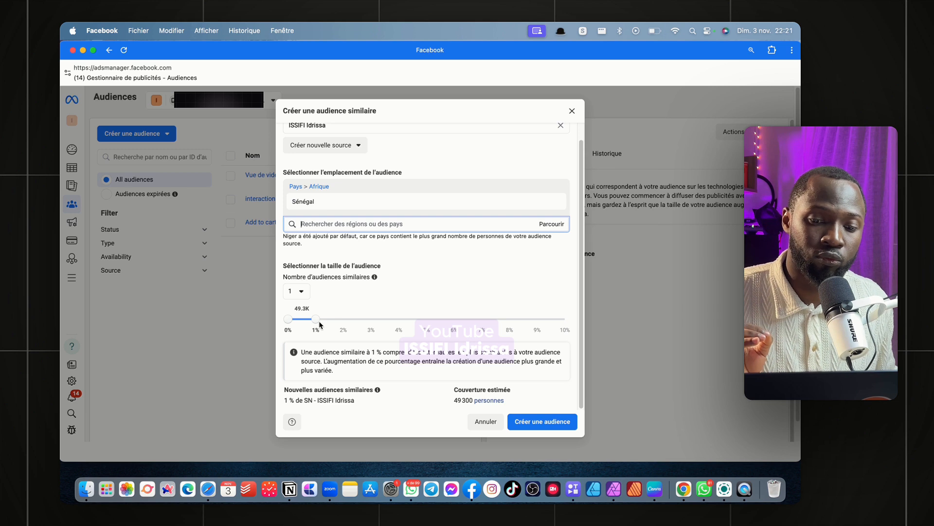
left_click_drag(319, 320, 568, 326)
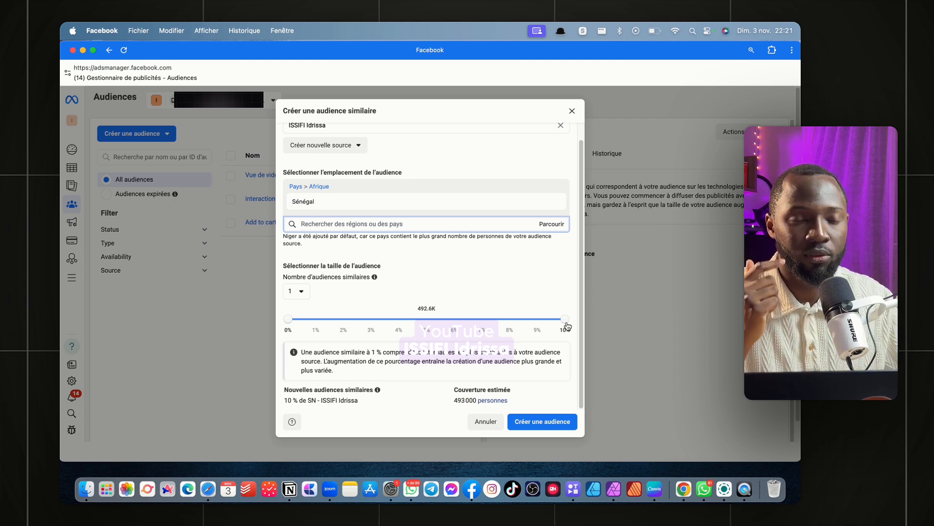
left_click_drag(568, 326, 309, 335)
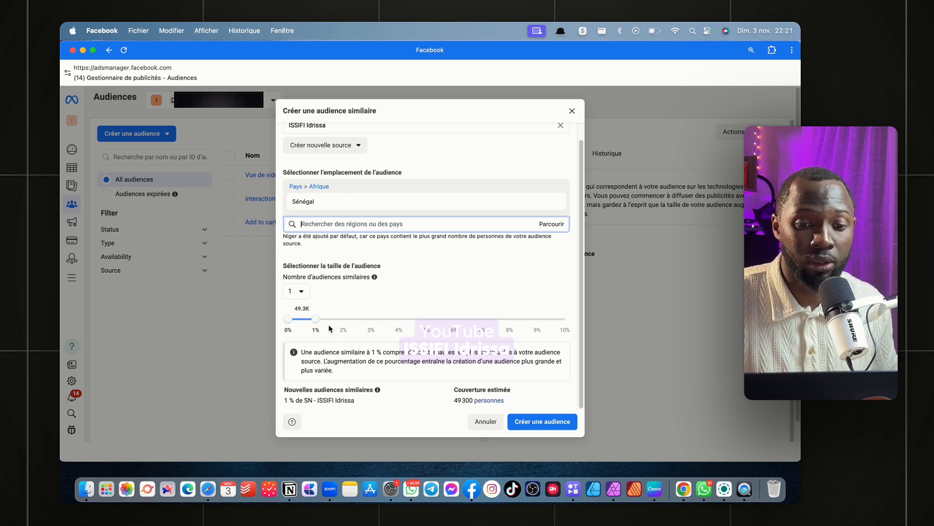
left_click_drag(317, 320, 565, 321)
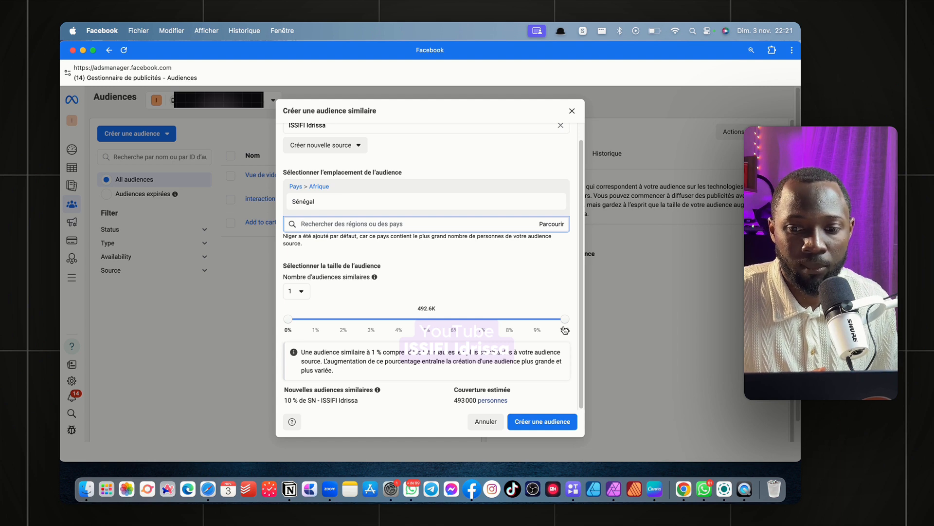
left_click_drag(564, 319, 316, 331)
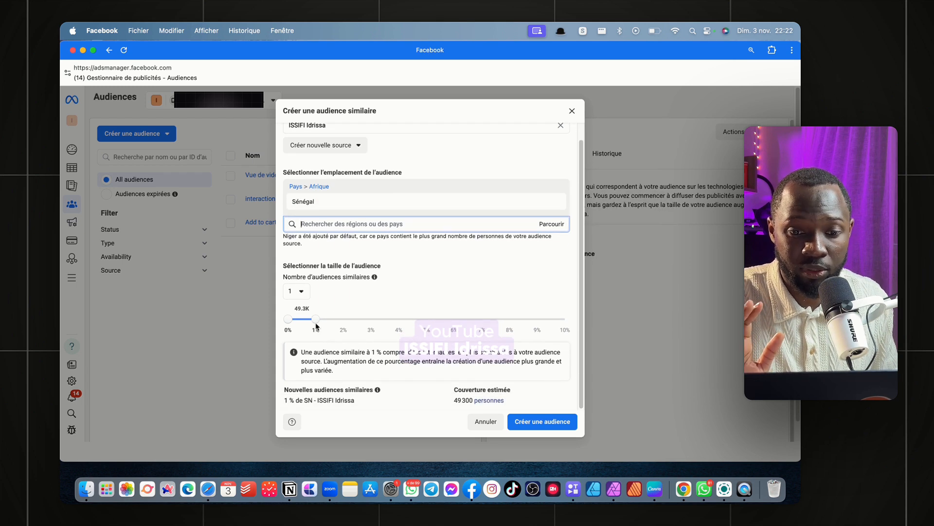
Set the lookalike audience size to 3% and create the audience
left_click_drag(315, 319, 371, 320)
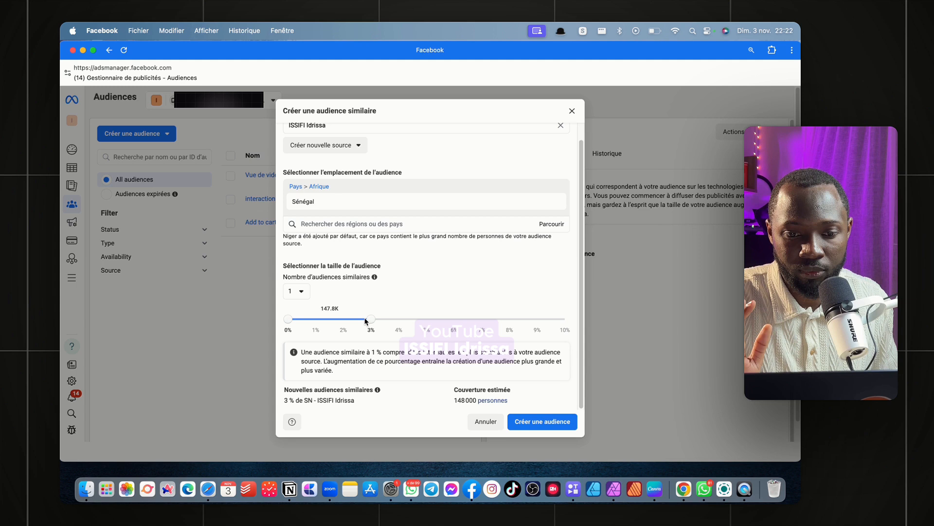
left_click(519, 429)
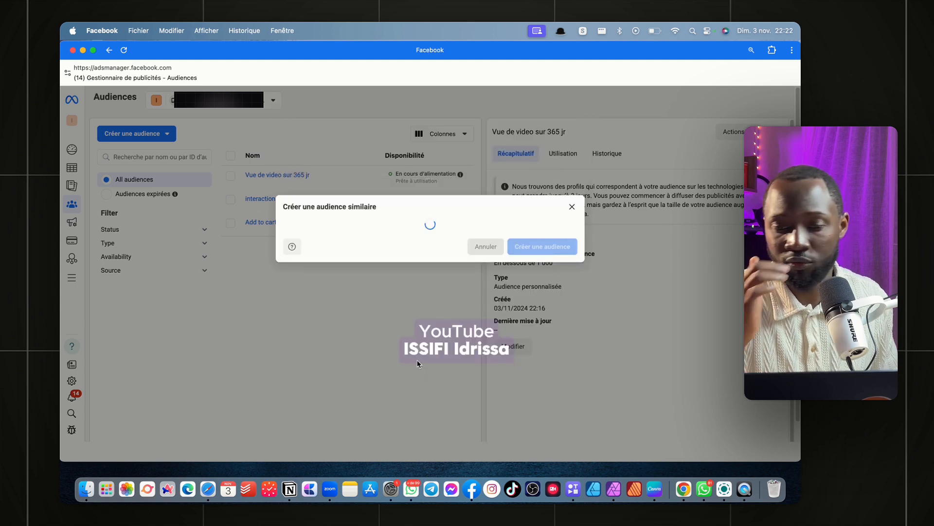